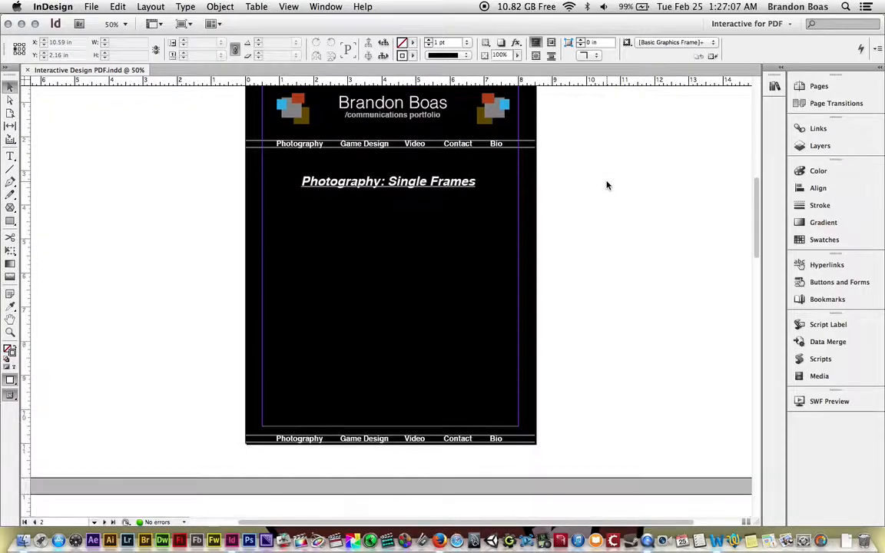
Look through the portfolio document's pages down to the Bio page and return to the first page
{"action": "scroll", "coordinate": [607, 185], "scroll_direction": "down", "scroll_amount": 15}
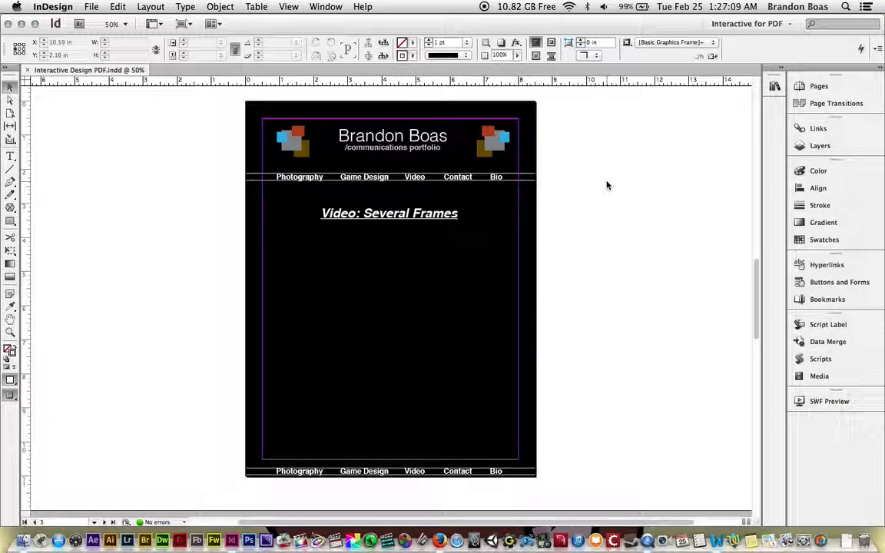
{"action": "scroll", "coordinate": [606, 185], "scroll_direction": "down", "scroll_amount": 16}
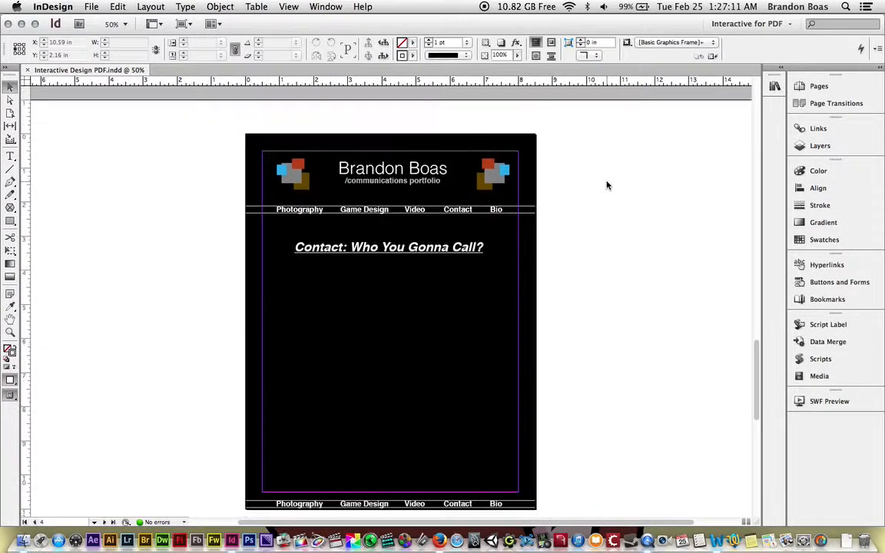
{"action": "scroll", "coordinate": [606, 185], "scroll_direction": "up", "scroll_amount": 11}
{"action": "scroll", "coordinate": [606, 185], "scroll_direction": "down", "scroll_amount": 11}
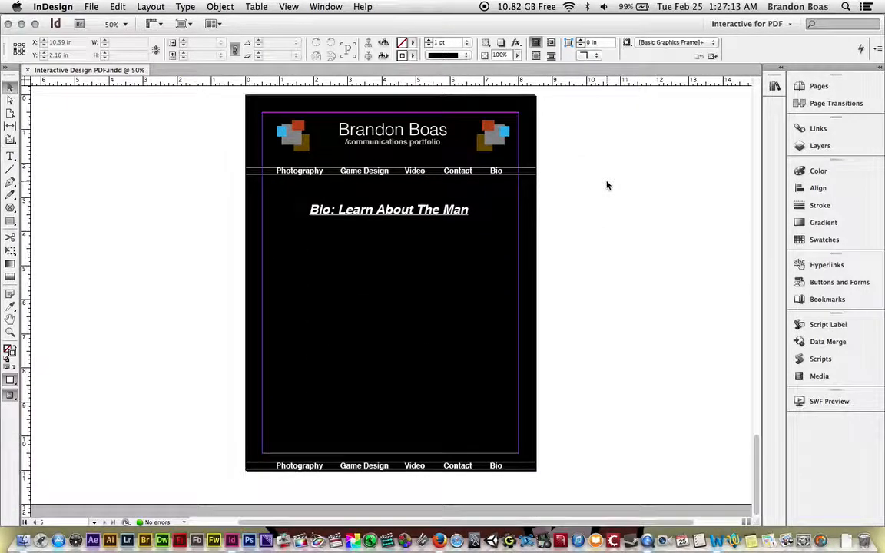
{"action": "scroll", "coordinate": [606, 185], "scroll_direction": "up", "scroll_amount": 20}
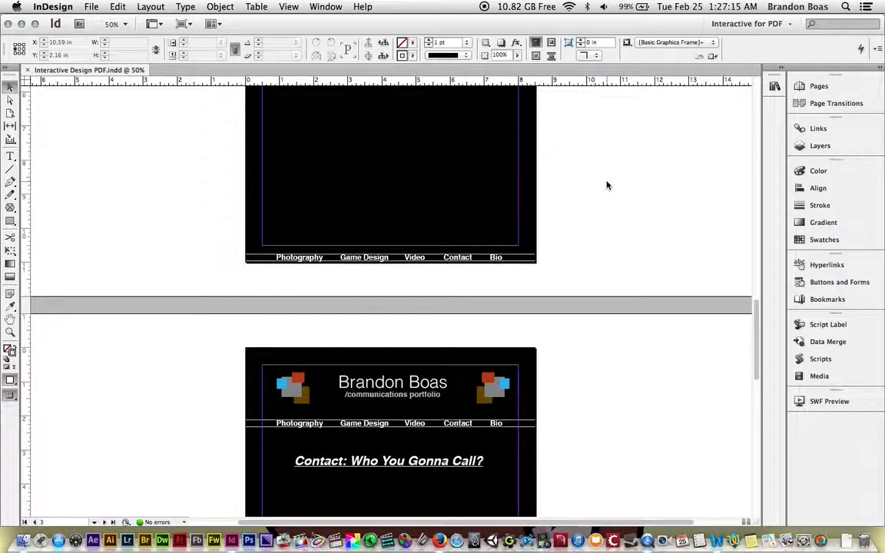
{"action": "scroll", "coordinate": [606, 185], "scroll_direction": "up", "scroll_amount": 8}
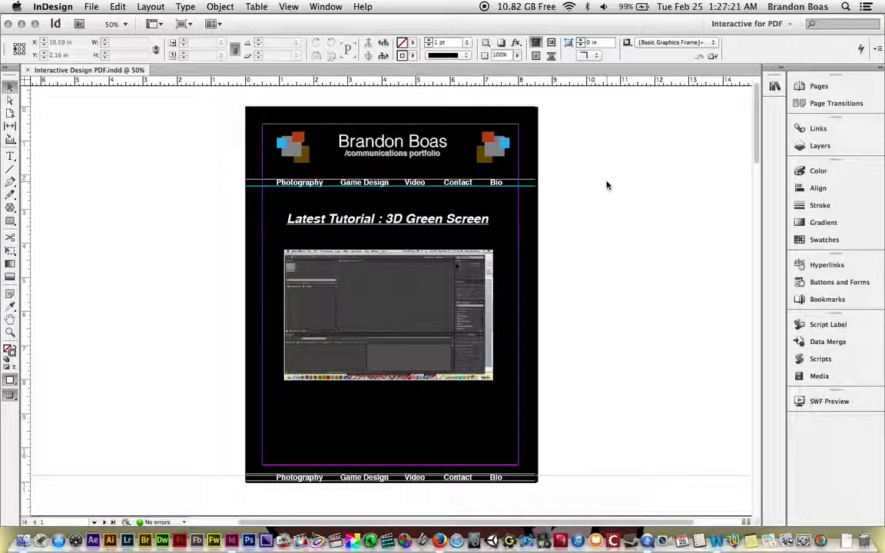
View the Port-Portfolio master page and compare it with document pages 1 to 5, which use it
{"action": "left_click", "coordinate": [816, 88]}
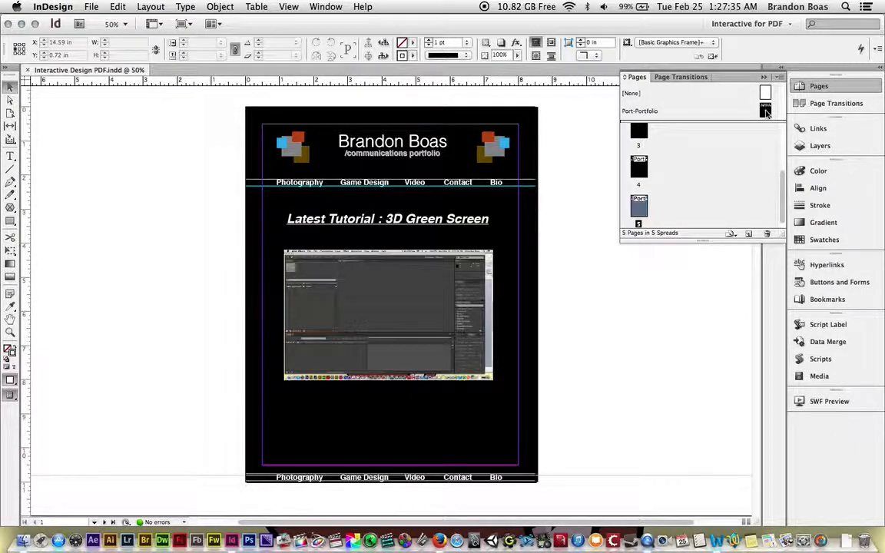
{"action": "double_click", "coordinate": [766, 112]}
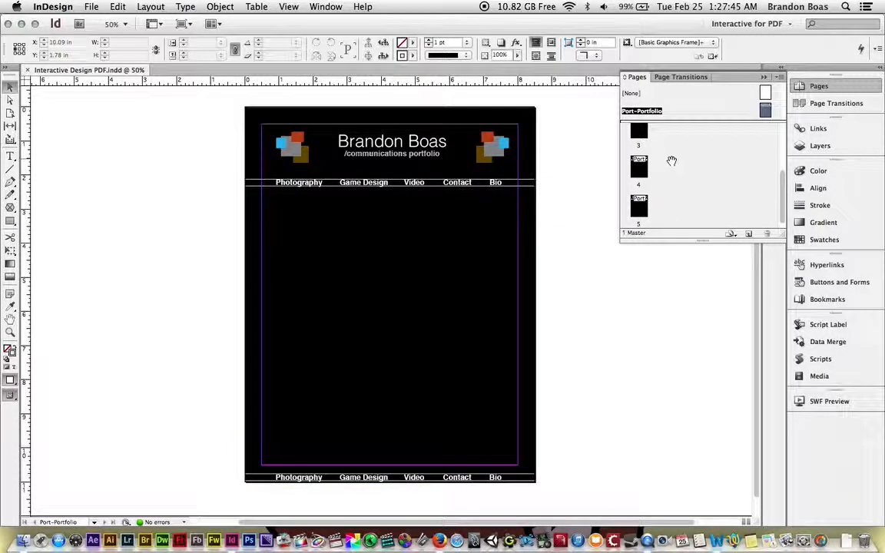
{"action": "scroll", "coordinate": [684, 164], "scroll_direction": "up", "scroll_amount": 3}
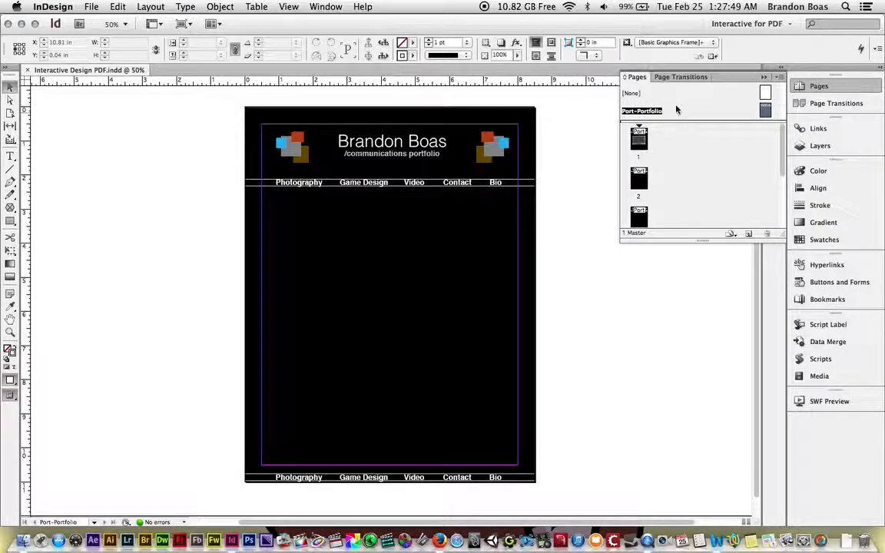
{"action": "double_click", "coordinate": [641, 141]}
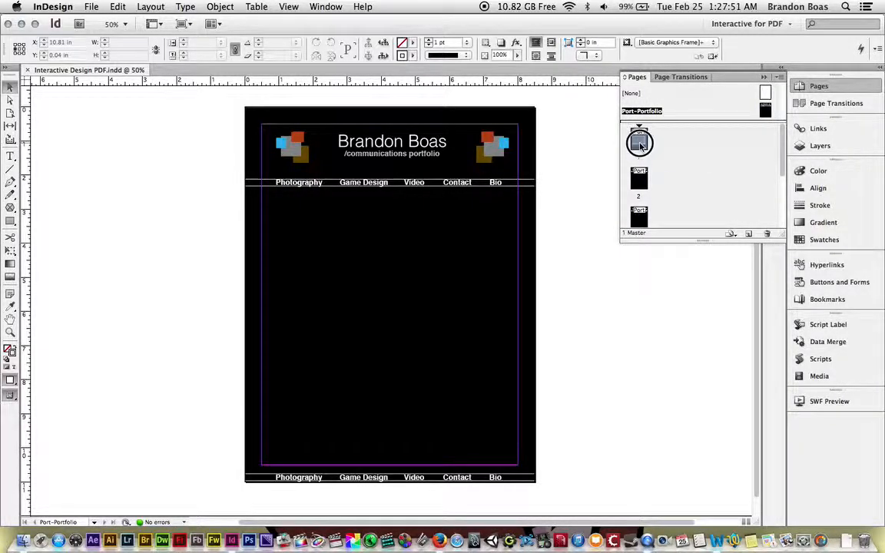
{"action": "double_click", "coordinate": [639, 178]}
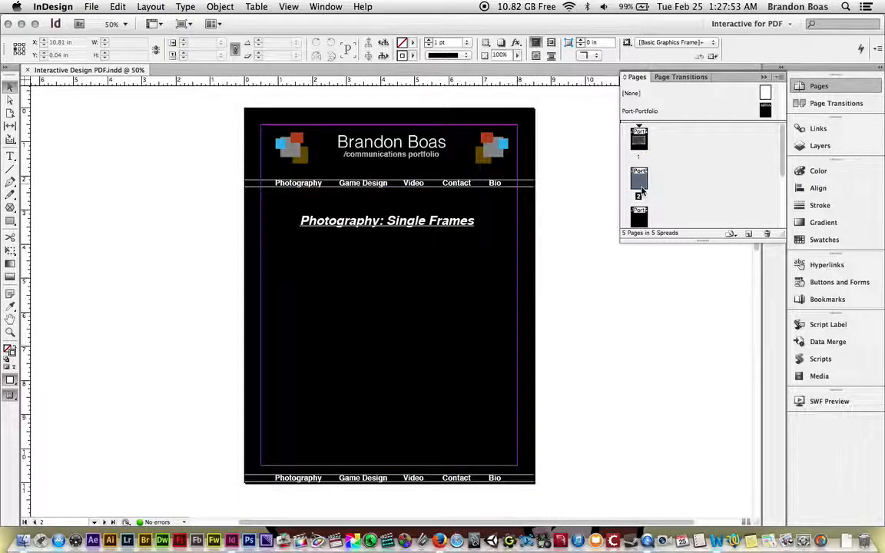
{"action": "double_click", "coordinate": [640, 219]}
{"action": "scroll", "coordinate": [640, 178], "scroll_direction": "down", "scroll_amount": 2}
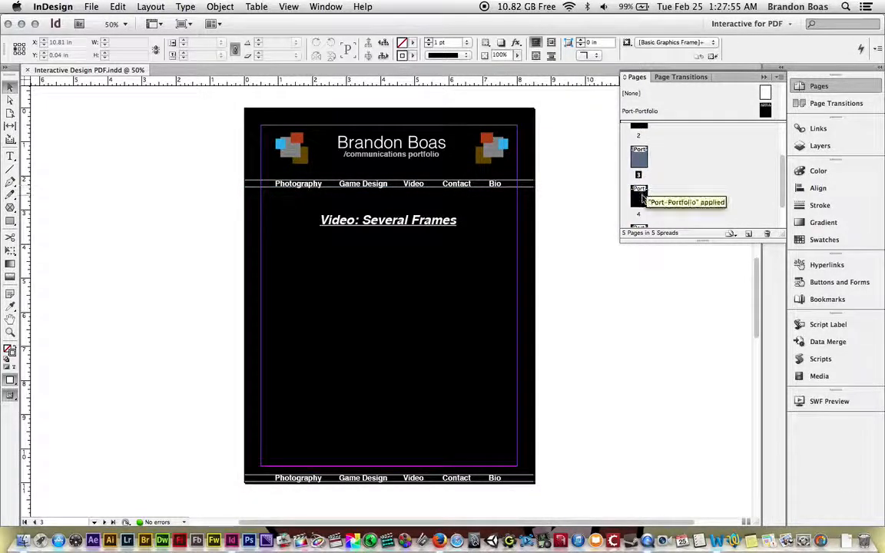
{"action": "double_click", "coordinate": [643, 199]}
{"action": "scroll", "coordinate": [642, 198], "scroll_direction": "down", "scroll_amount": 1}
{"action": "double_click", "coordinate": [639, 218]}
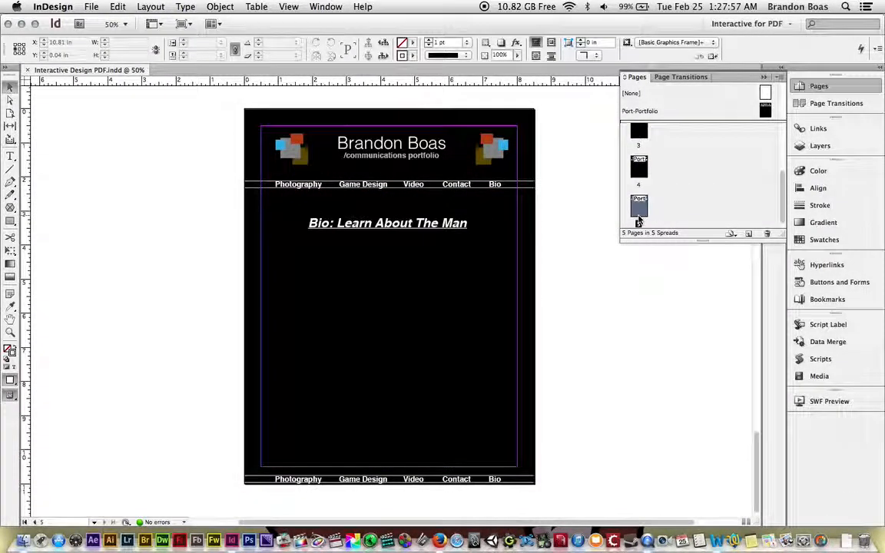
{"action": "scroll", "coordinate": [639, 193], "scroll_direction": "up", "scroll_amount": 3}
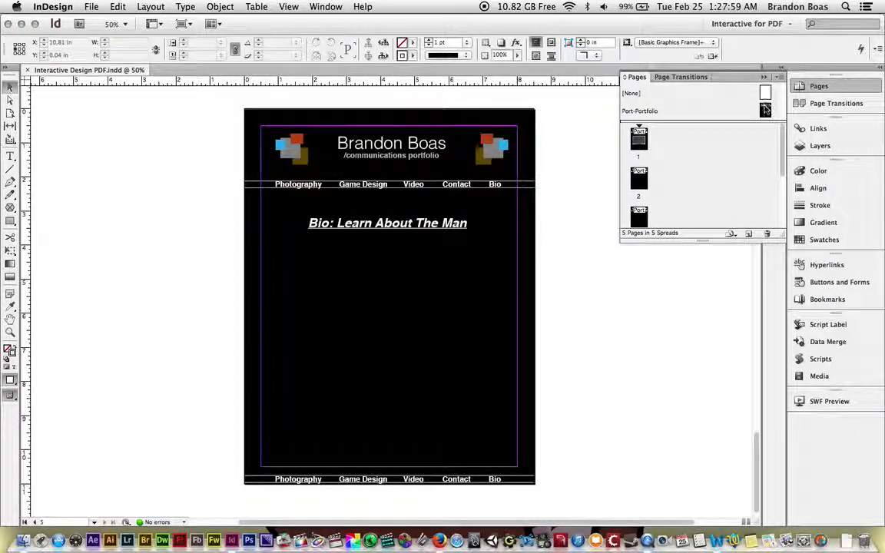
Open the Port-Portfolio master page for editing and bring up the Sample Buttons And Forms library
{"action": "double_click", "coordinate": [765, 109]}
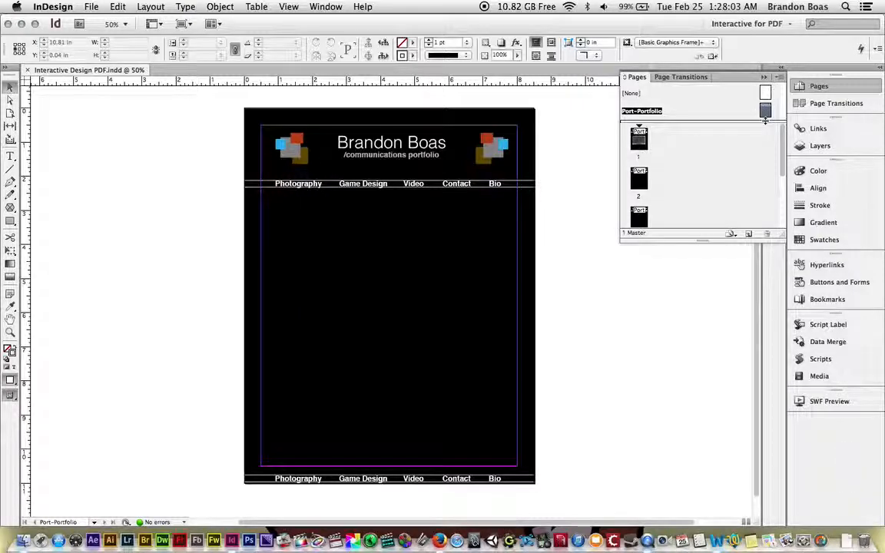
{"action": "left_click", "coordinate": [820, 284]}
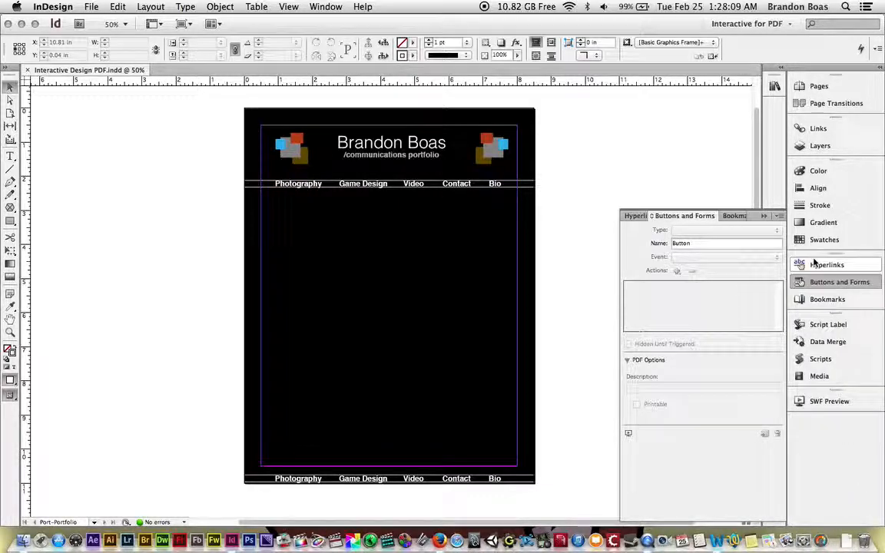
{"action": "left_click", "coordinate": [779, 217]}
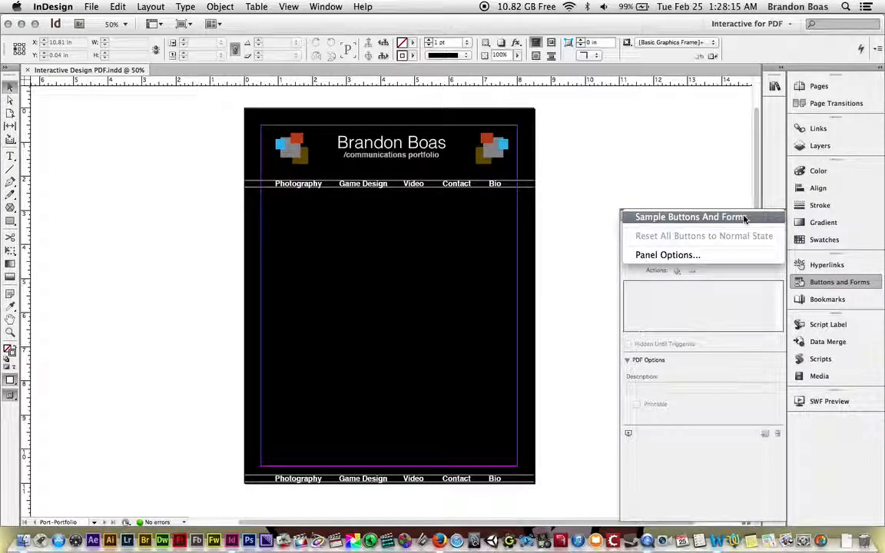
{"action": "left_click", "coordinate": [759, 218]}
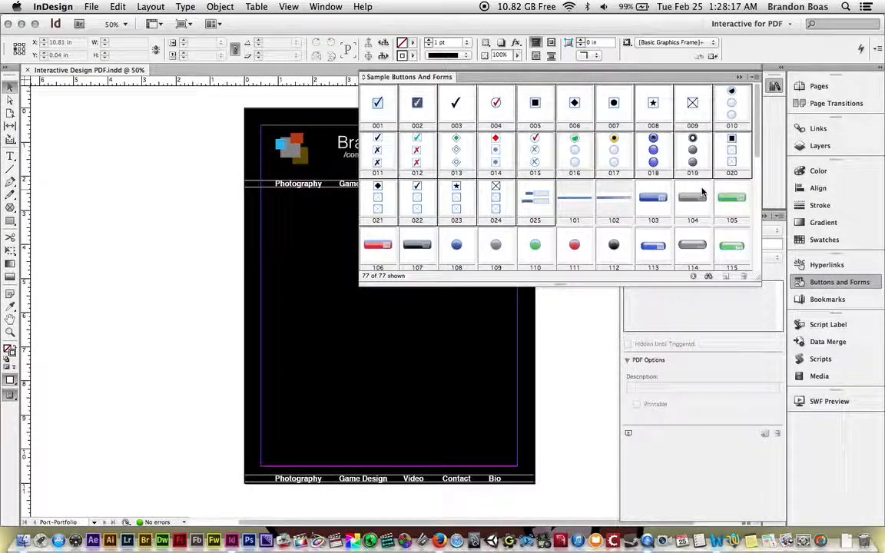
Place sample arrow buttons 138 at about X 5.91 in and 137 at about X 4.89 in, both near Y 8.98 in, and close the library
{"action": "scroll", "coordinate": [677, 181], "scroll_direction": "down", "scroll_amount": 5}
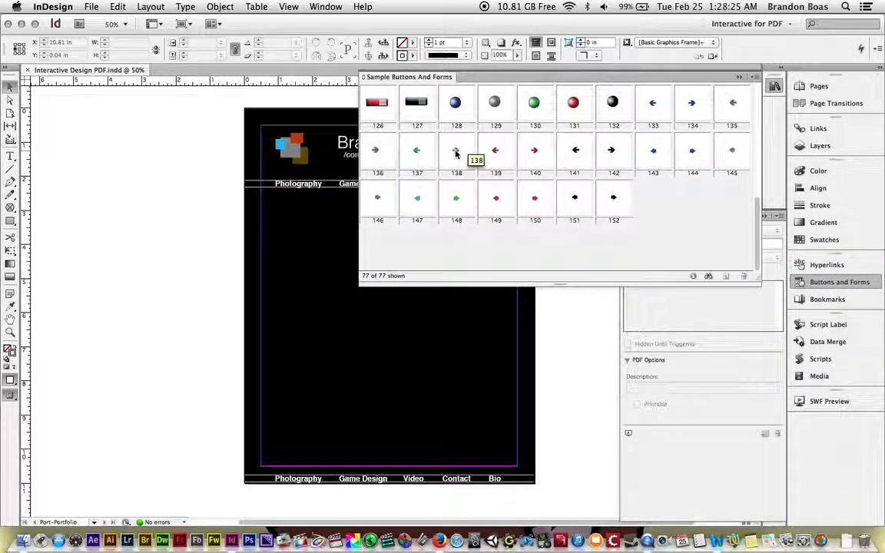
{"action": "left_click_drag", "start_coordinate": [456, 154], "coordinate": [460, 293]}
{"action": "left_click_drag", "start_coordinate": [465, 380], "coordinate": [451, 414]}
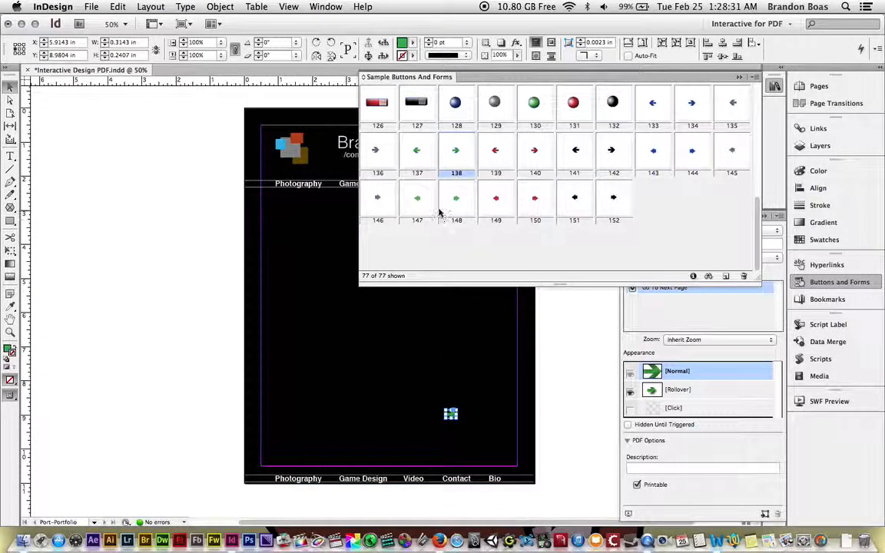
{"action": "left_click_drag", "start_coordinate": [416, 149], "coordinate": [410, 307]}
{"action": "left_click_drag", "start_coordinate": [407, 305], "coordinate": [415, 415]}
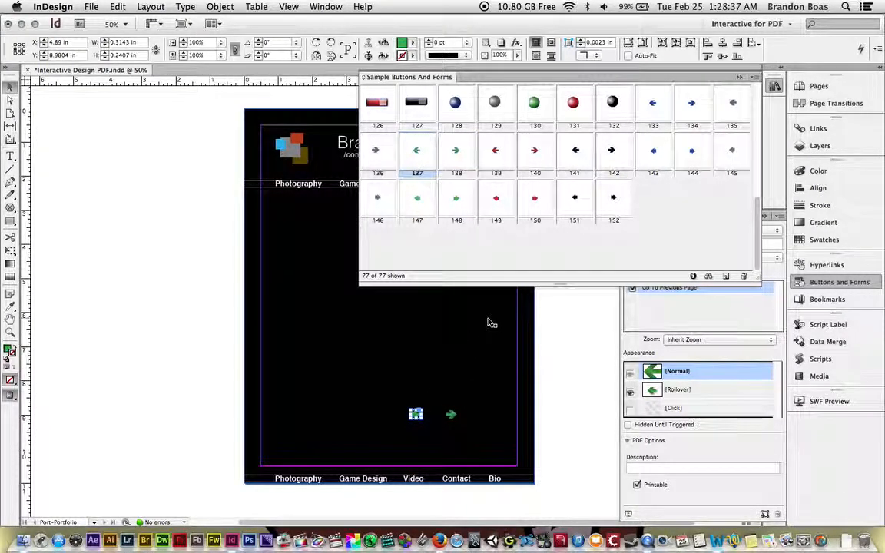
{"action": "left_click", "coordinate": [740, 79]}
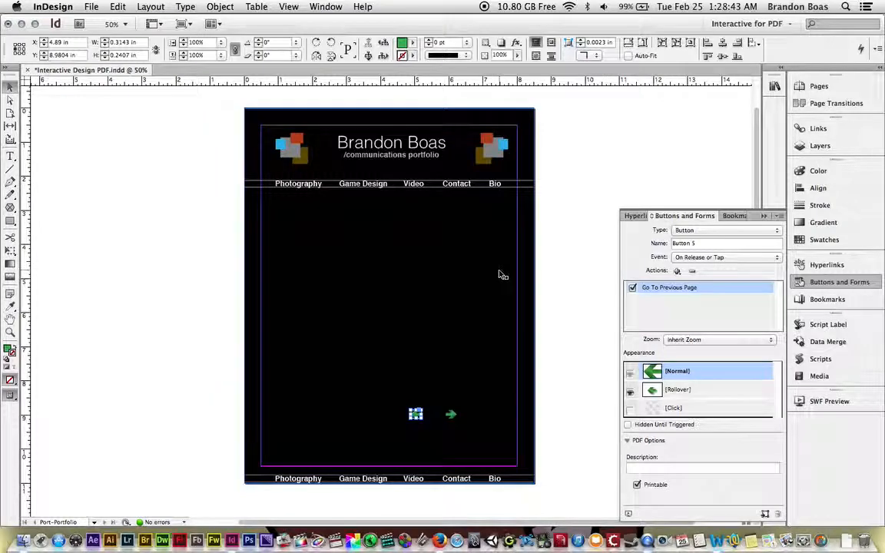
Rename the right-pointing green arrow button as "Next Page"
{"action": "left_click", "coordinate": [448, 413]}
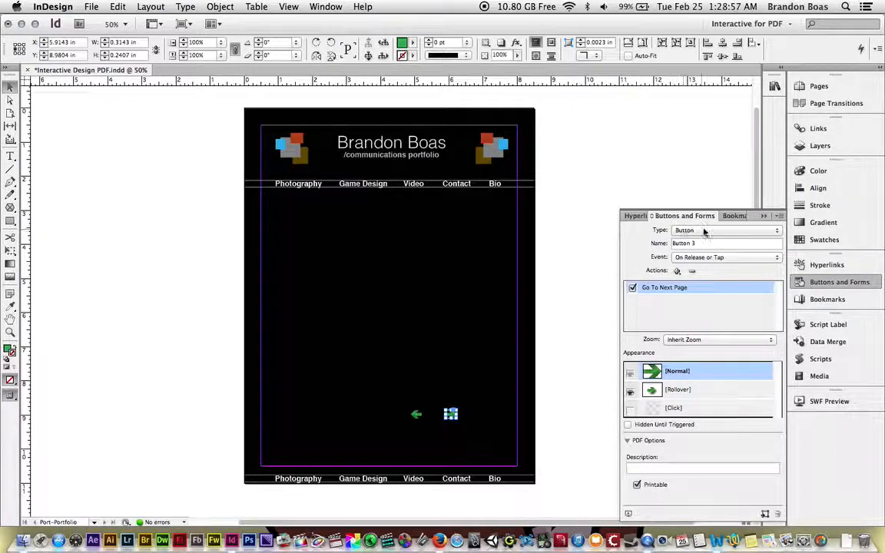
{"action": "triple_click", "coordinate": [676, 242]}
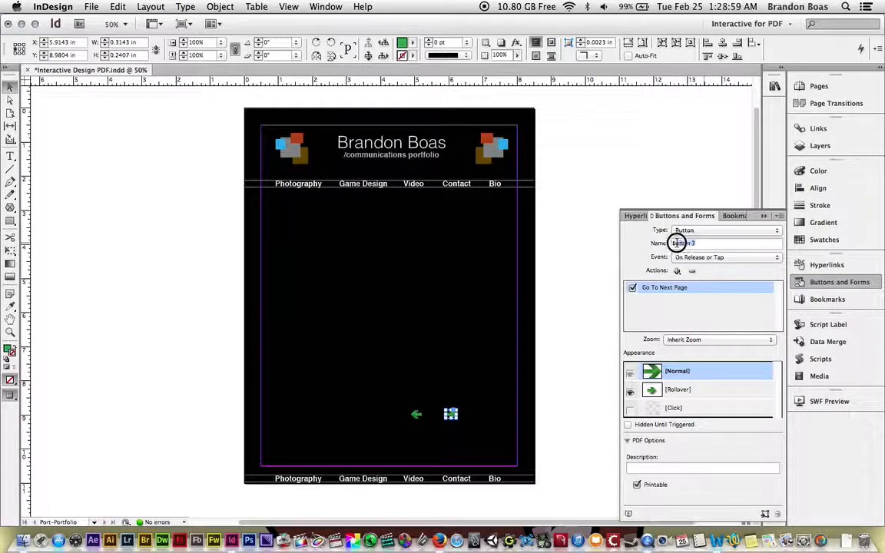
{"action": "type", "text": "Next"}
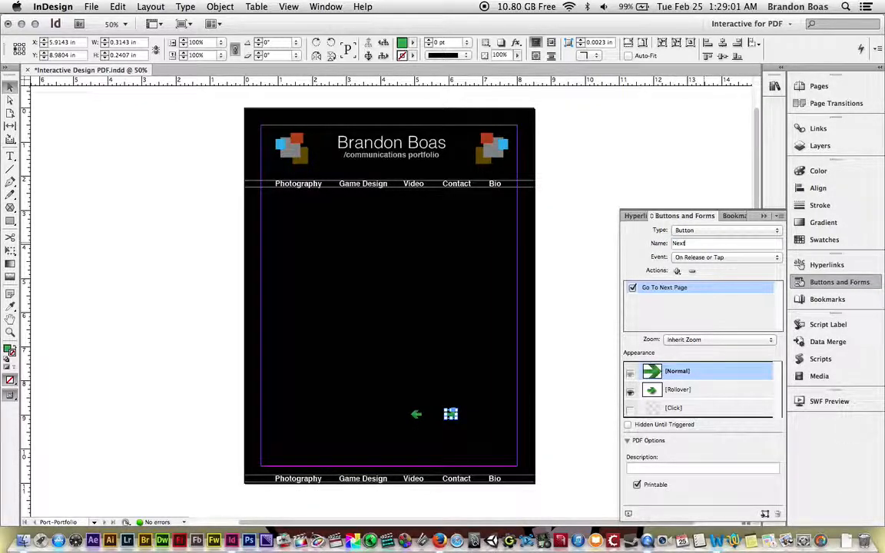
{"action": "type", "text": " Pa"}
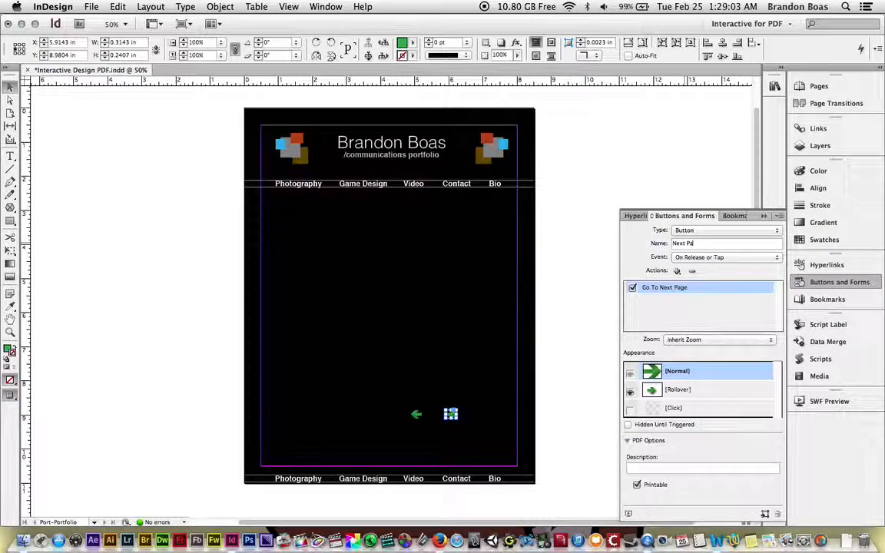
{"action": "type", "text": "ge"}
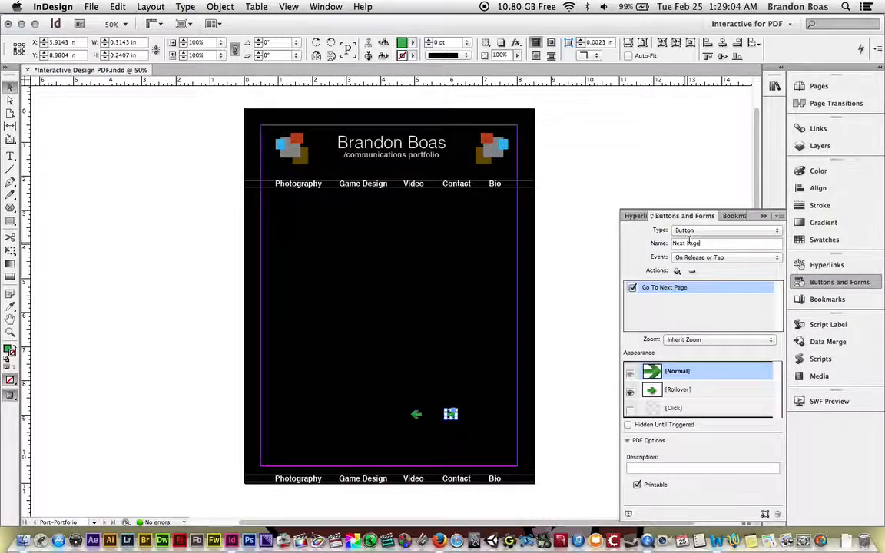
Set the Next Page button's event to On Click and add a Go To Next Page action
{"action": "left_click", "coordinate": [763, 258]}
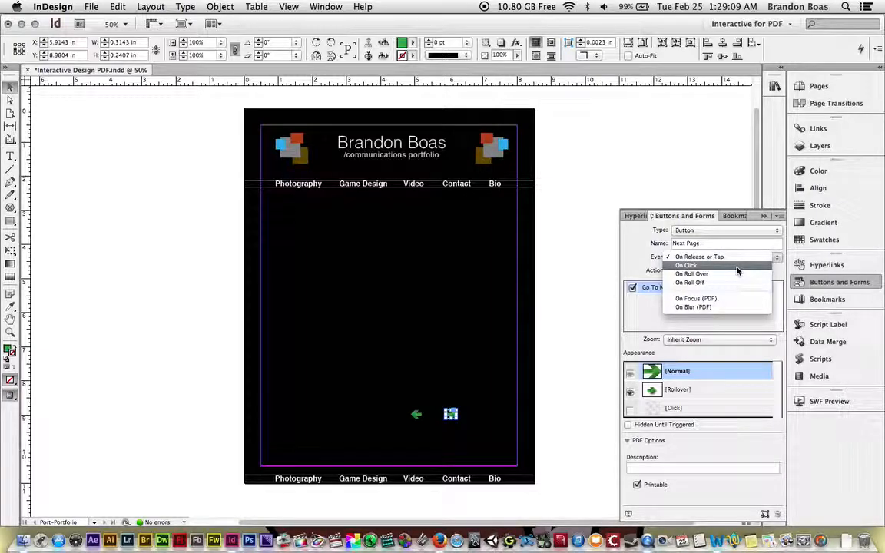
{"action": "left_click", "coordinate": [736, 267]}
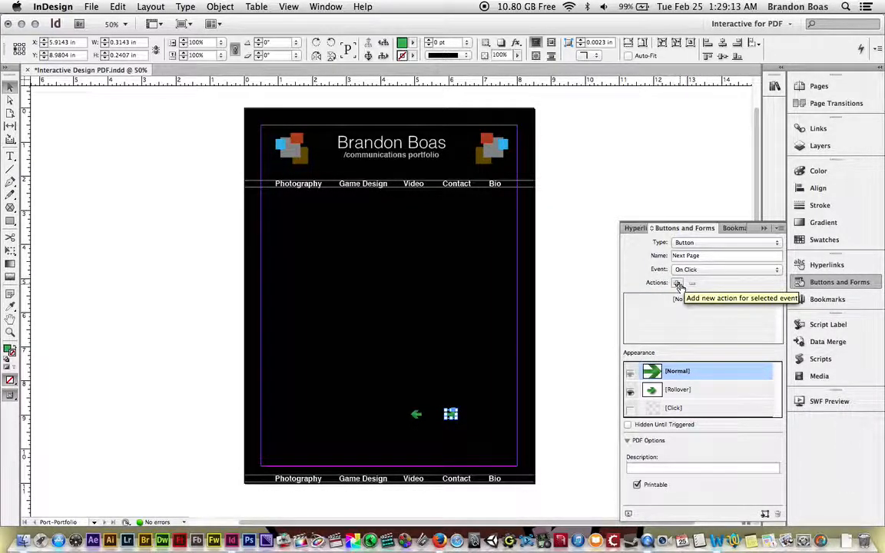
{"action": "left_click", "coordinate": [678, 285]}
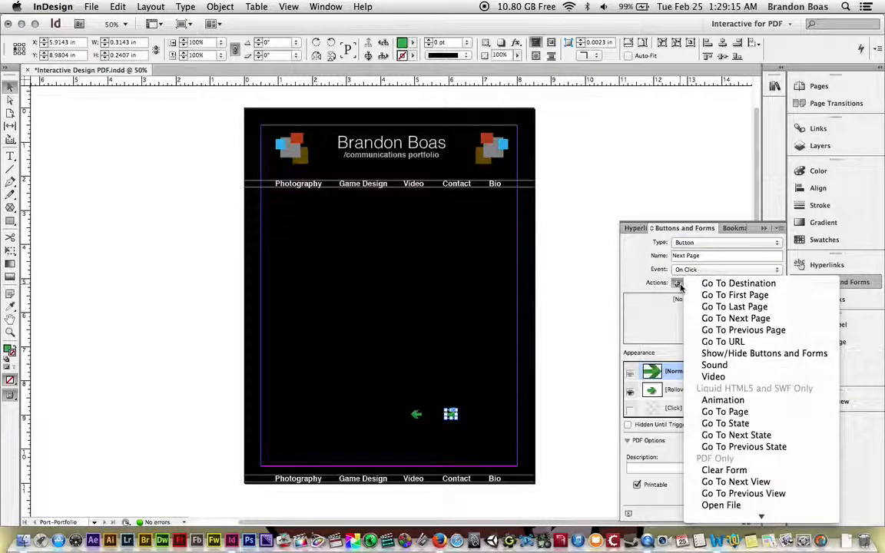
{"action": "left_click", "coordinate": [714, 318]}
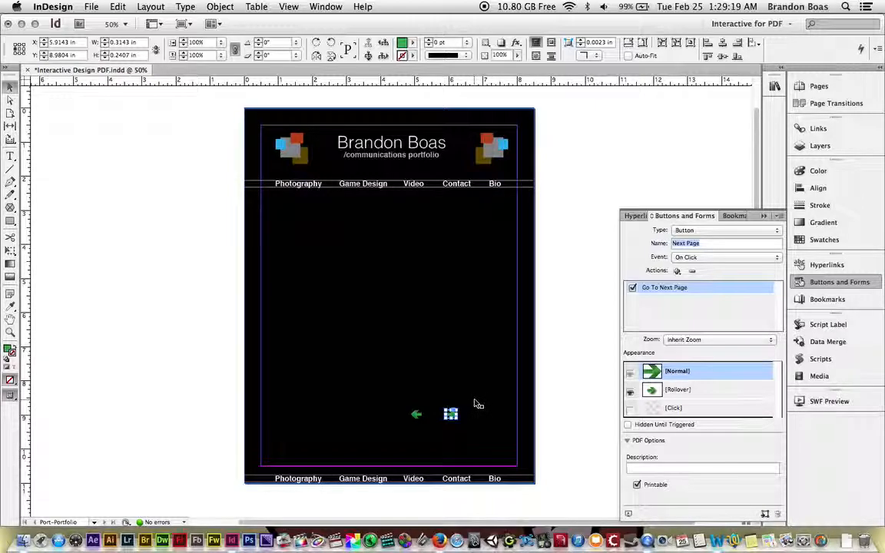
Enlarge the right-pointing arrow to about 1.11 by 0.85 in and move it into the lower-right corner of the page margins
{"action": "key", "text": "super+1"}
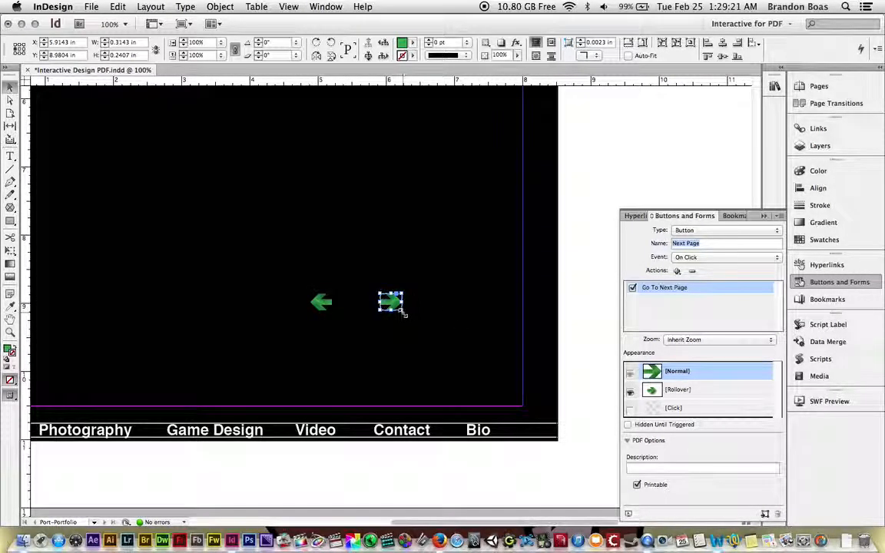
{"action": "left_click_drag", "start_coordinate": [404, 312], "coordinate": [452, 351]}
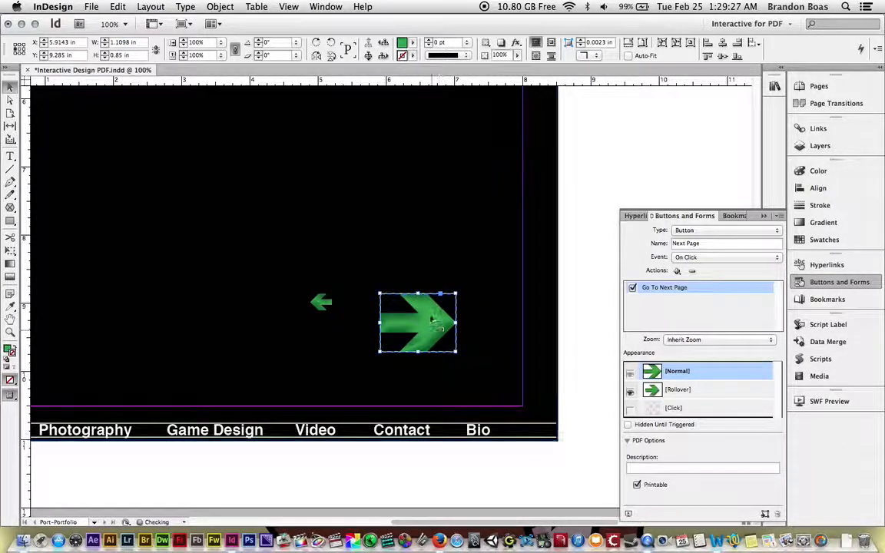
{"action": "left_click_drag", "start_coordinate": [424, 315], "coordinate": [481, 369]}
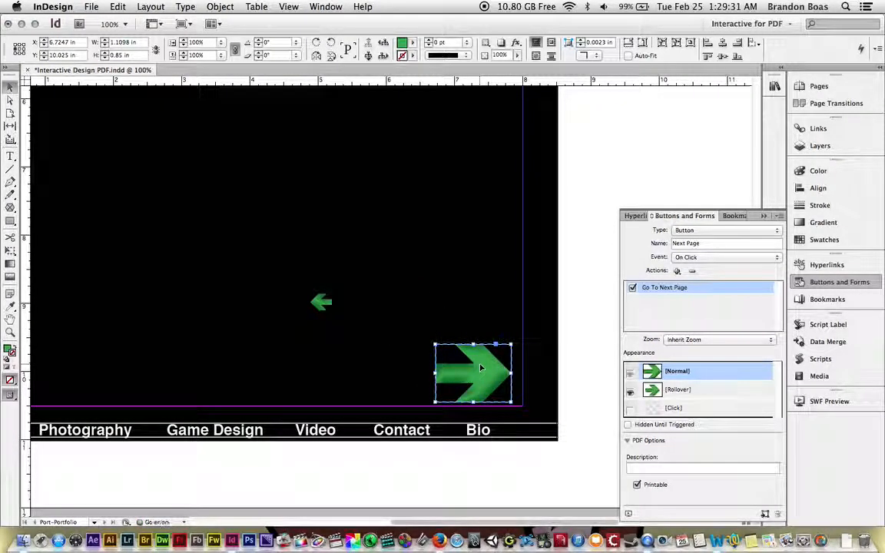
Rename the left-pointing green arrow button as "Previous Page"
{"action": "left_click", "coordinate": [322, 303]}
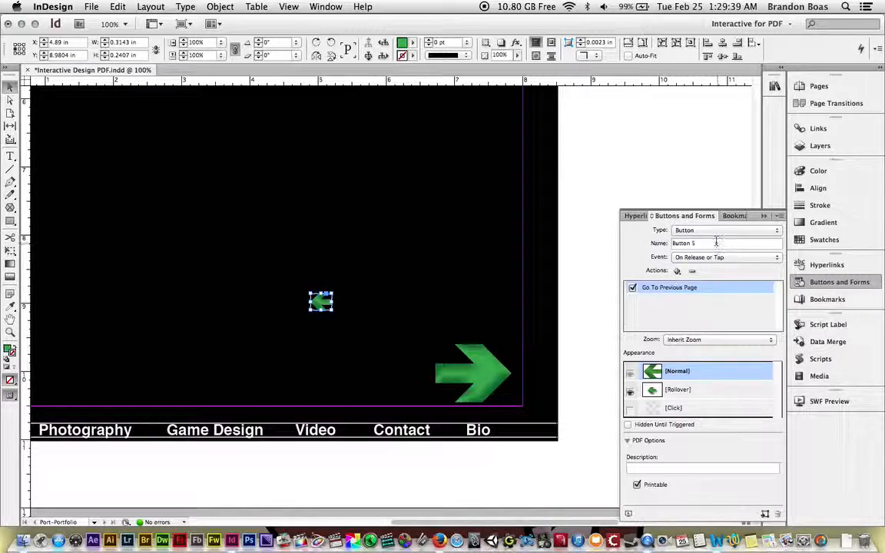
{"action": "left_click_drag", "start_coordinate": [707, 242], "coordinate": [647, 242]}
{"action": "type", "text": "Previo"}
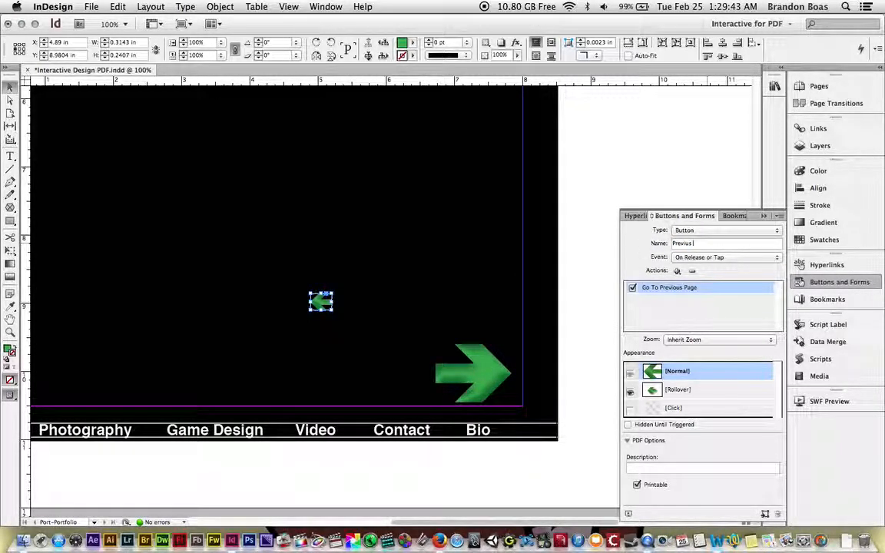
{"action": "type", "text": "us Page"}
{"action": "left_click", "coordinate": [687, 243]}
{"action": "type", "text": "o"}
Set the Previous Page button's event to On Click and add a Go To Previous Page action
{"action": "left_click", "coordinate": [717, 258]}
{"action": "left_click", "coordinate": [695, 269]}
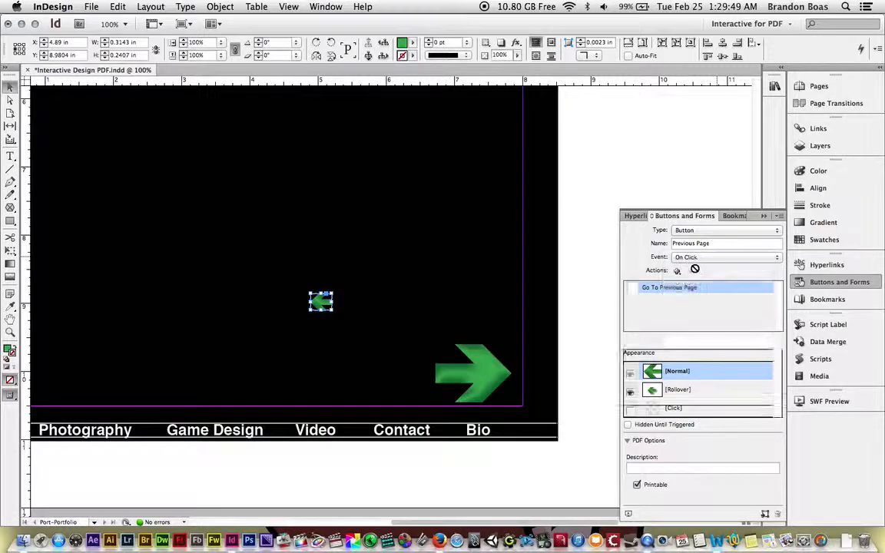
{"action": "left_click", "coordinate": [677, 283]}
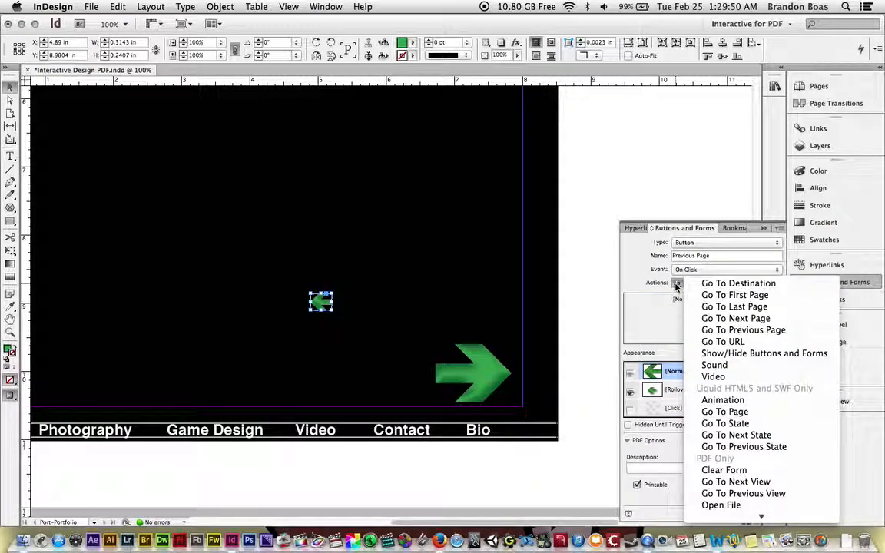
{"action": "left_click", "coordinate": [716, 330]}
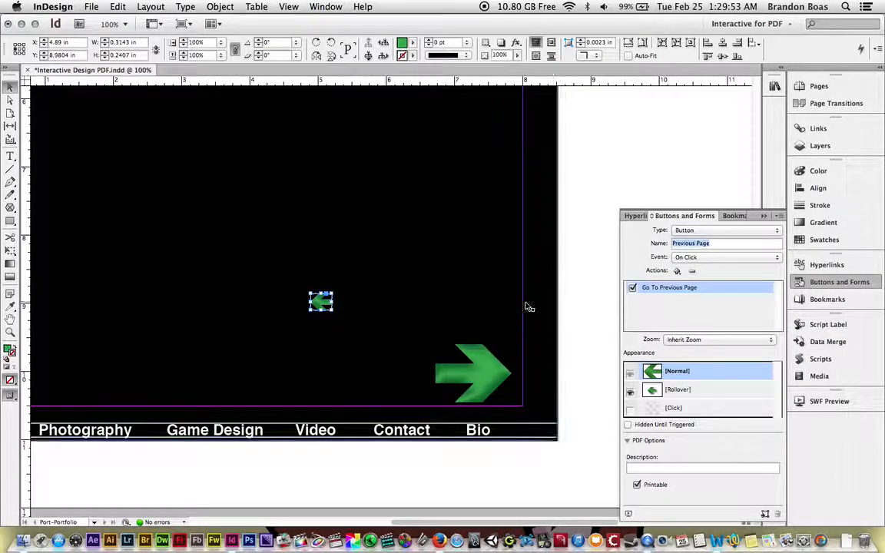
Enlarge the left-pointing arrow to about 1.20 by 0.92 in and move it beside the Next Page arrow on the lower margin
{"action": "left_click_drag", "start_coordinate": [333, 309], "coordinate": [392, 357]}
{"action": "left_click_drag", "start_coordinate": [346, 324], "coordinate": [366, 371]}
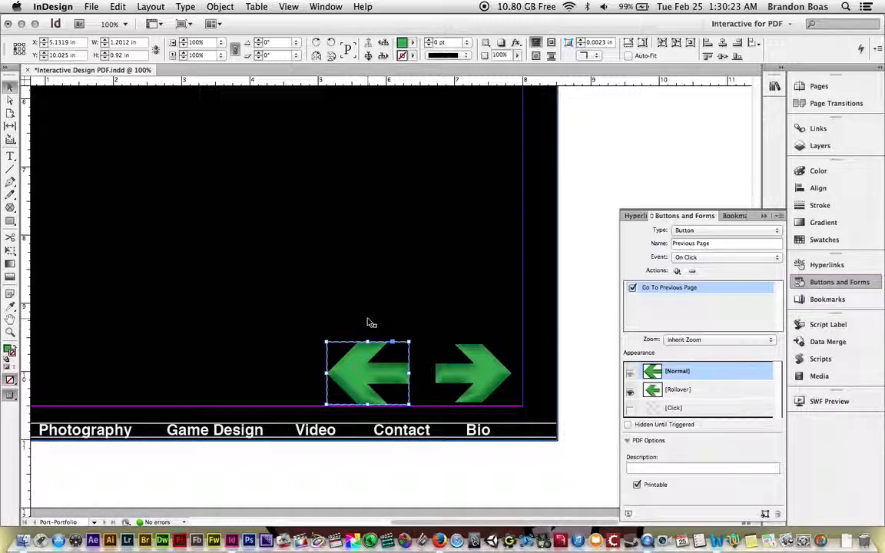
Give the Next Page button's Rollover appearance a [Paper] fill and a green 1 pt stroke by swapping fill and stroke
{"action": "left_click", "coordinate": [481, 371]}
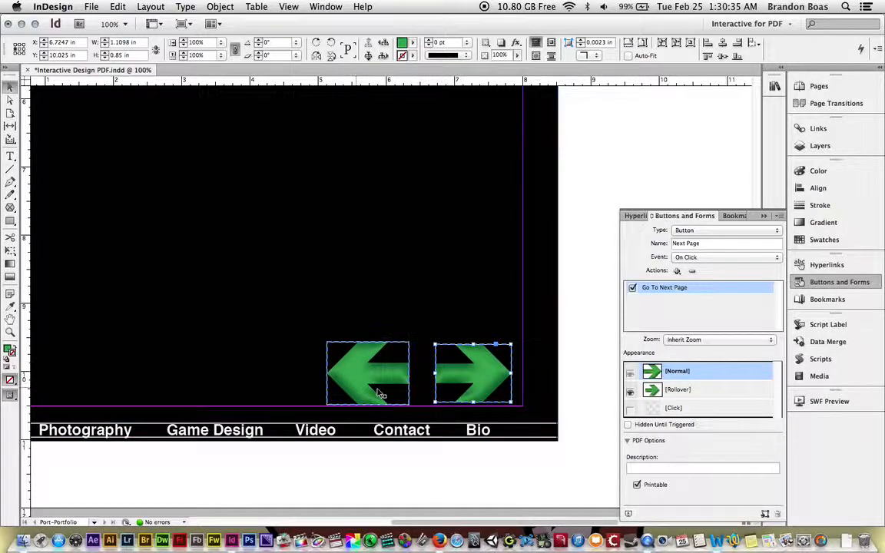
{"action": "left_click", "coordinate": [705, 390]}
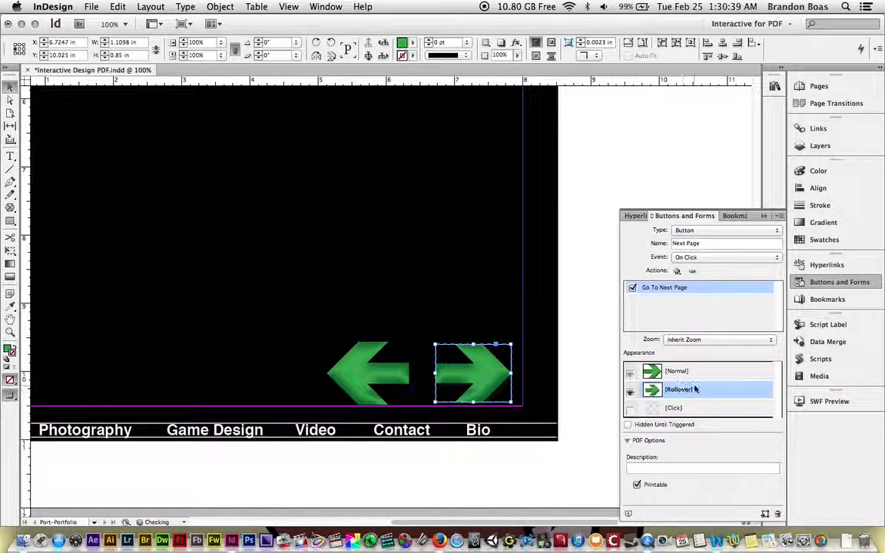
{"action": "left_click", "coordinate": [826, 240]}
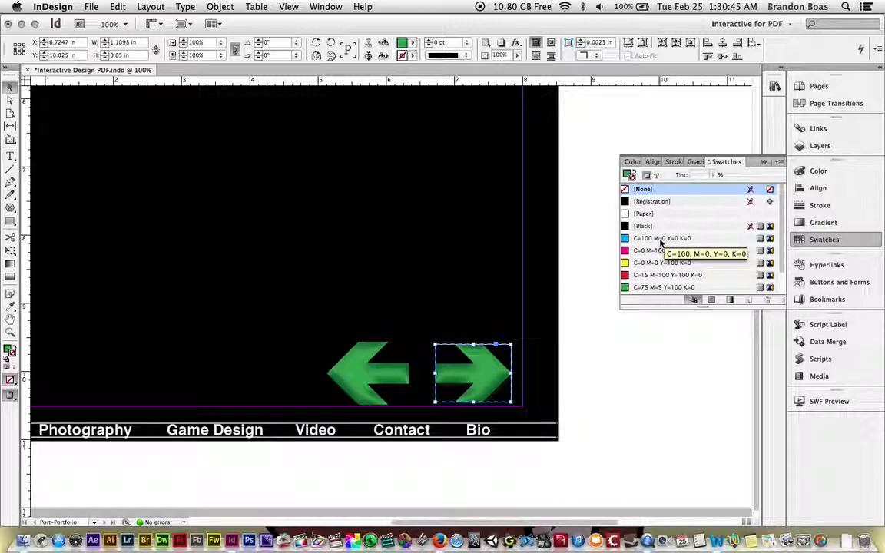
{"action": "left_click", "coordinate": [645, 214]}
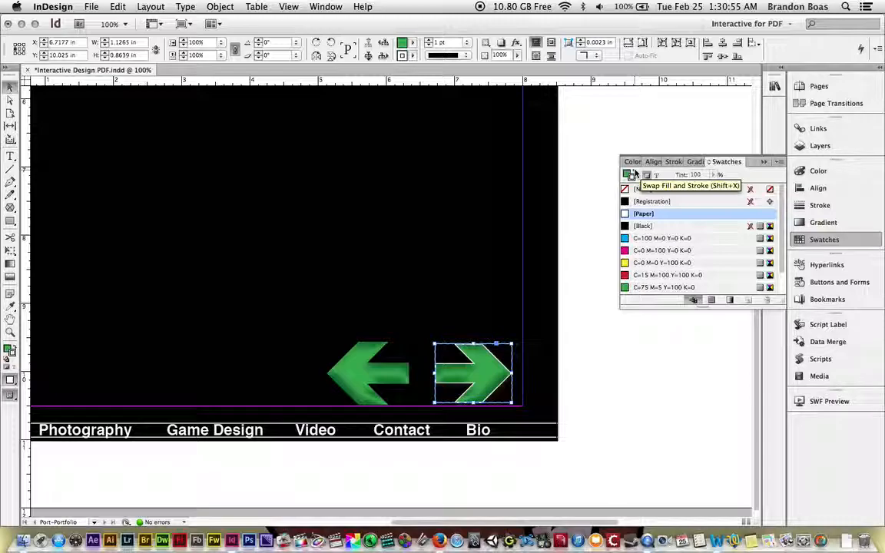
{"action": "left_click", "coordinate": [632, 173]}
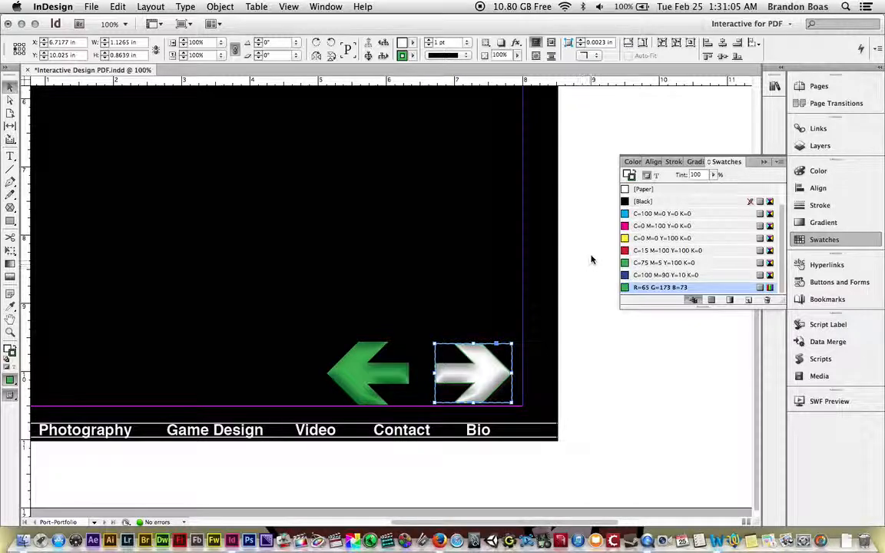
Give the Previous Page button's Rollover appearance a [Paper] fill and a green 1 pt stroke by swapping fill and stroke
{"action": "left_click", "coordinate": [351, 368]}
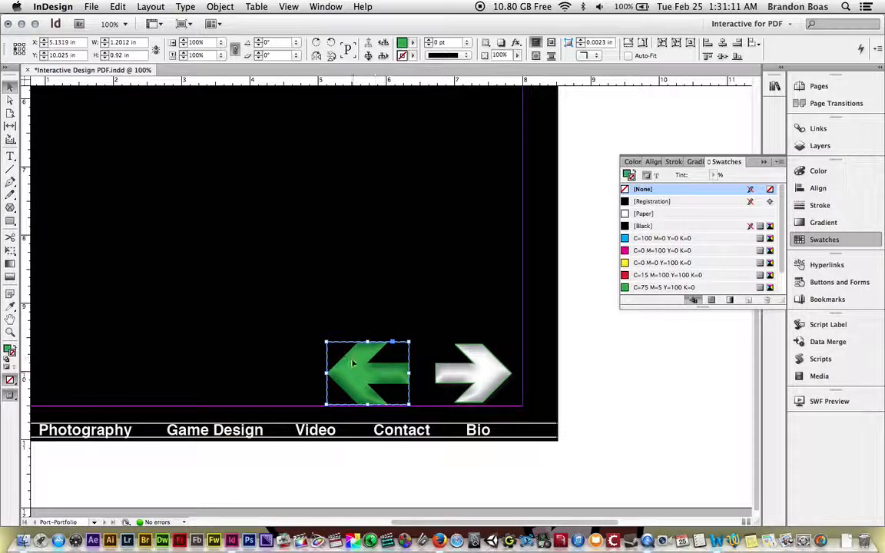
{"action": "left_click", "coordinate": [834, 283]}
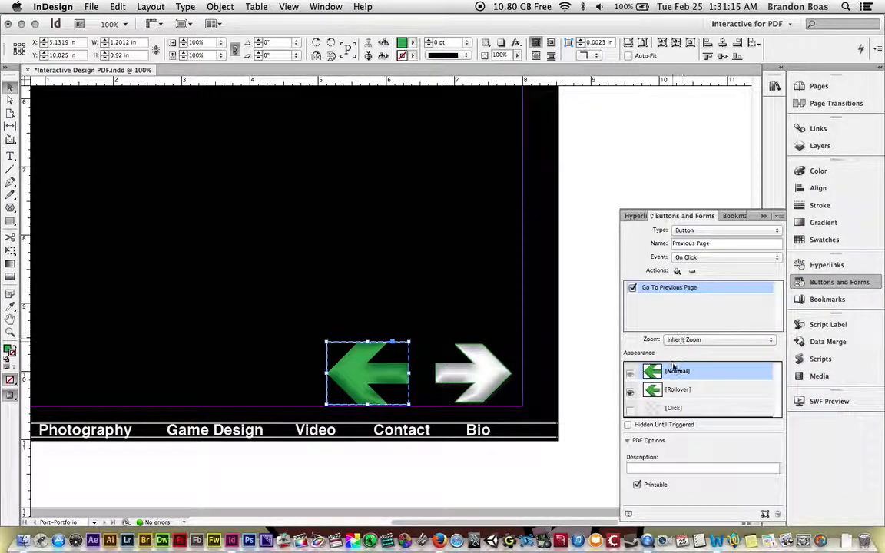
{"action": "left_click", "coordinate": [683, 391]}
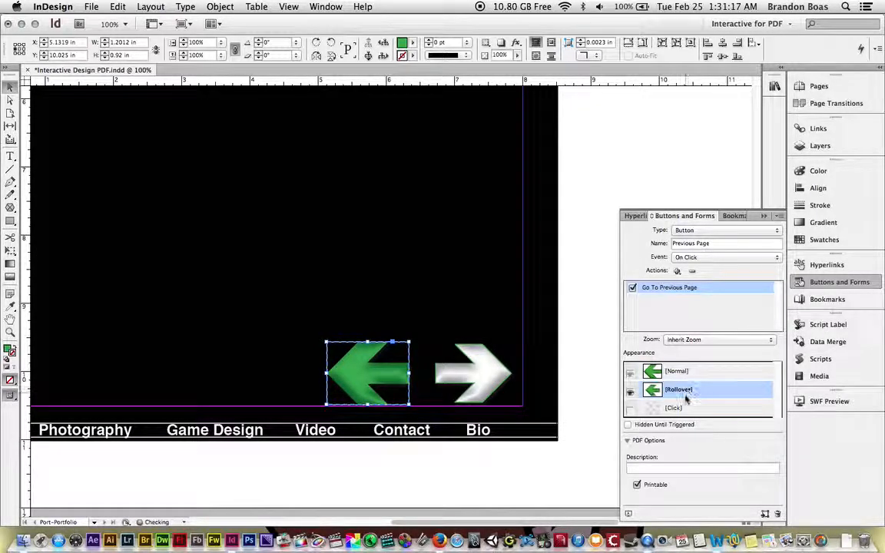
{"action": "left_click", "coordinate": [824, 241]}
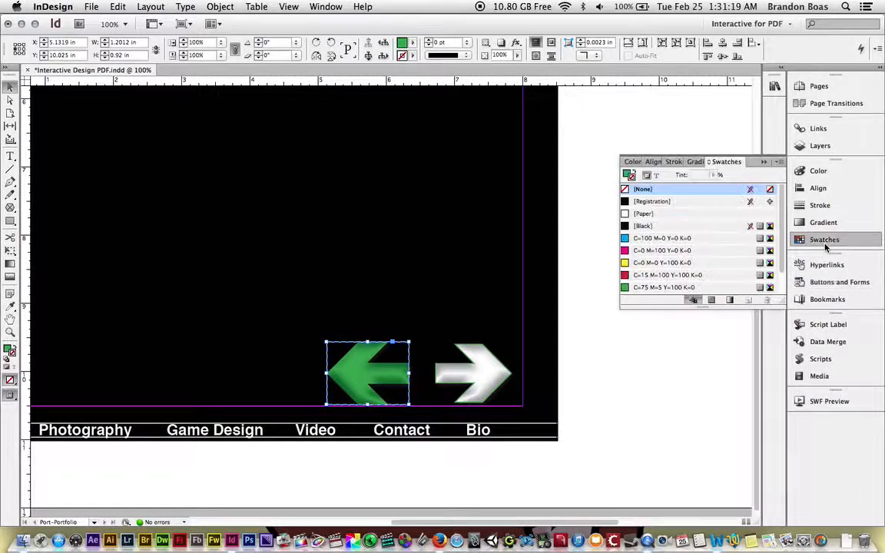
{"action": "left_click", "coordinate": [643, 214]}
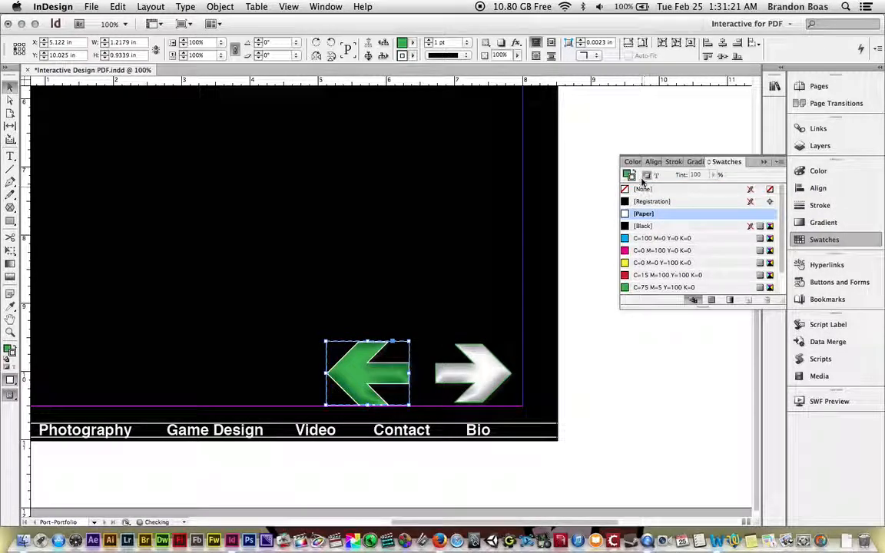
{"action": "left_click", "coordinate": [635, 173]}
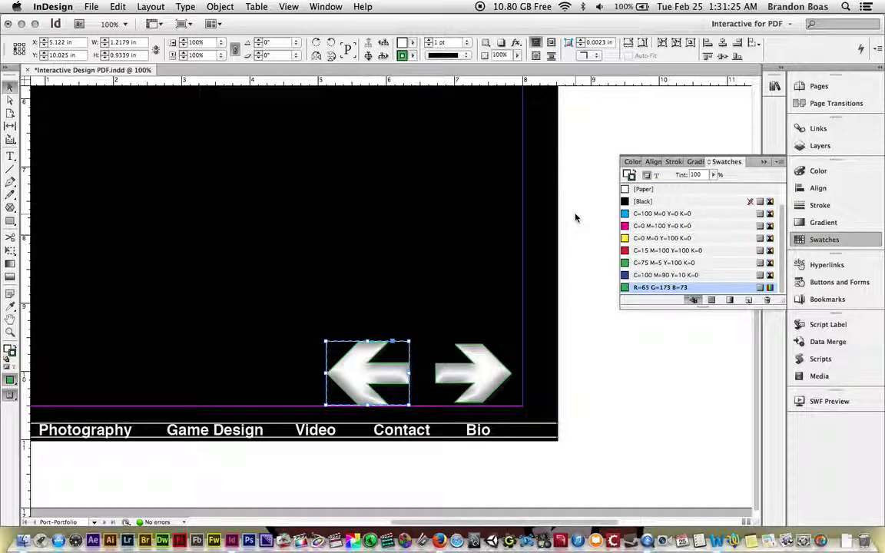
Return both arrow buttons to their Normal appearance, deselect them and close the button settings
{"action": "left_click", "coordinate": [839, 282]}
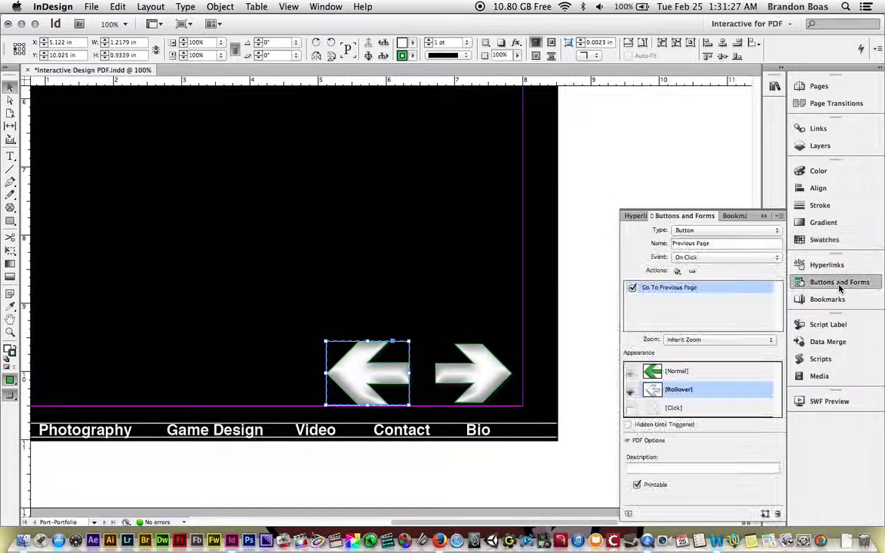
{"action": "left_click", "coordinate": [686, 372]}
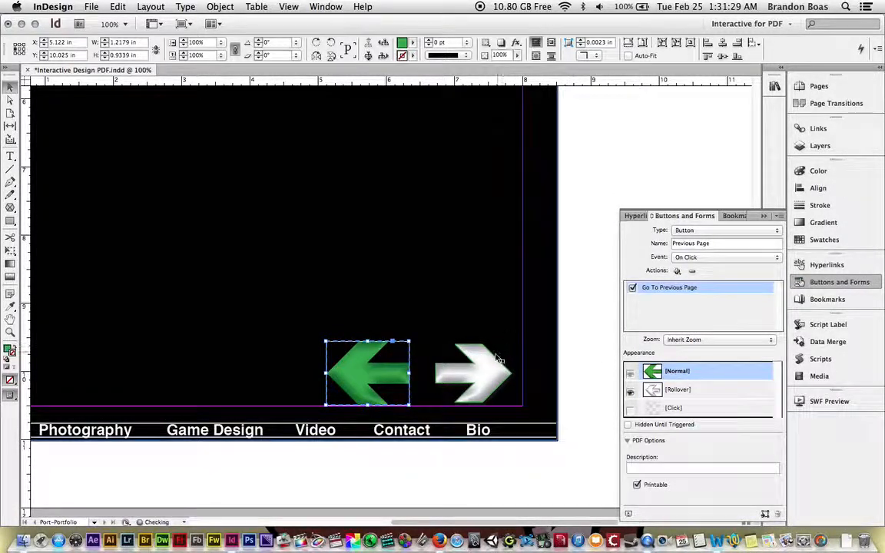
{"action": "left_click", "coordinate": [484, 366]}
{"action": "left_click", "coordinate": [683, 389]}
{"action": "left_click", "coordinate": [695, 374]}
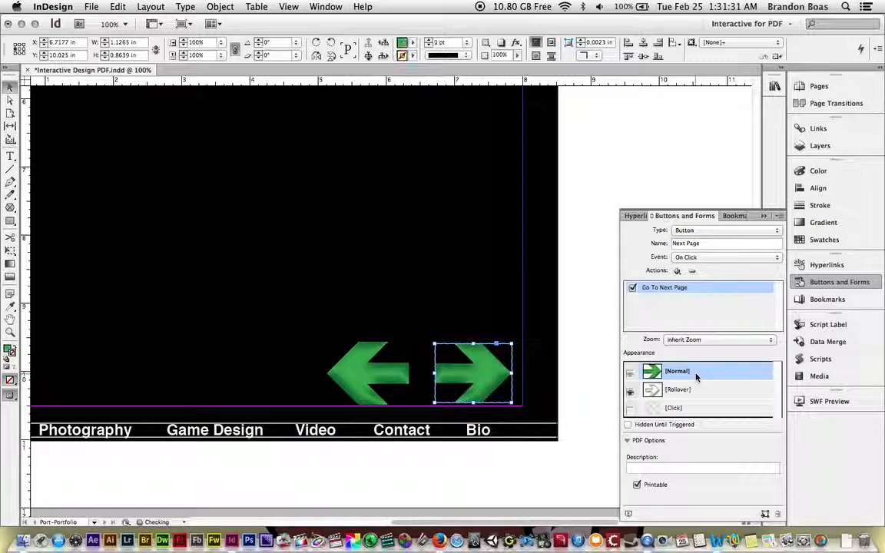
{"action": "key", "text": "super+minus"}
{"action": "key", "text": "super+minus"}
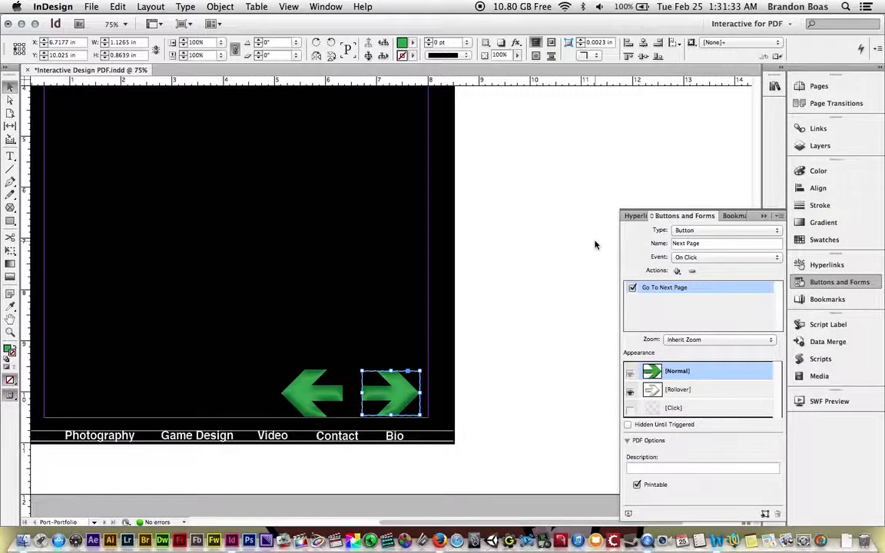
{"action": "left_click", "coordinate": [569, 219]}
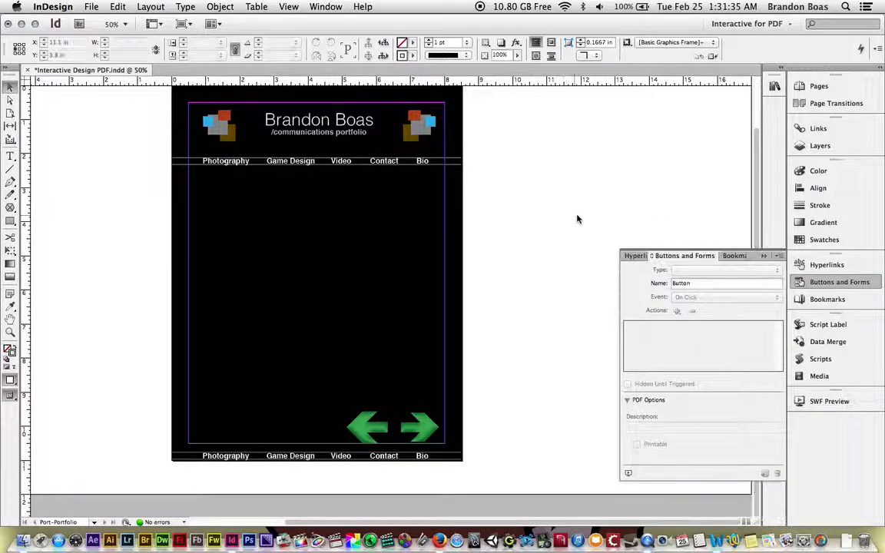
{"action": "left_click", "coordinate": [765, 256]}
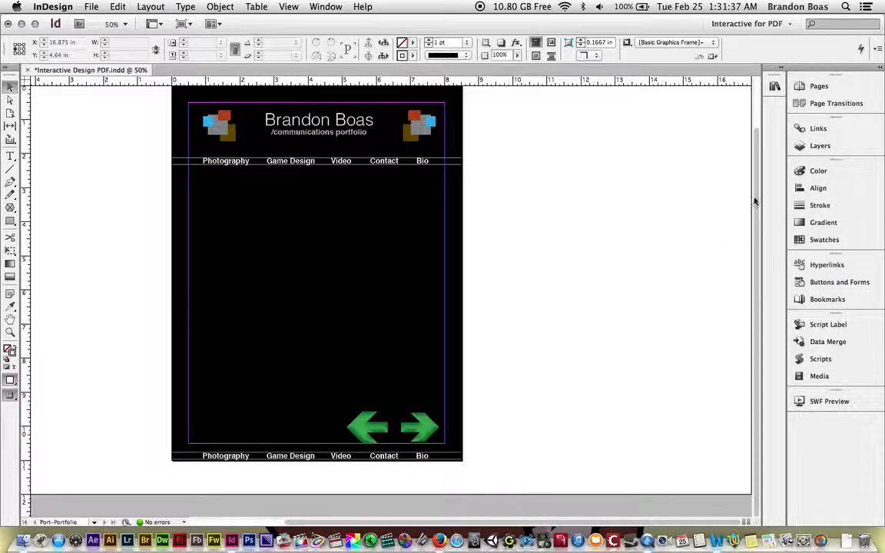
Go to document page 1 and look through all the pages to check the arrow buttons inherited from the master
{"action": "left_click", "coordinate": [816, 86]}
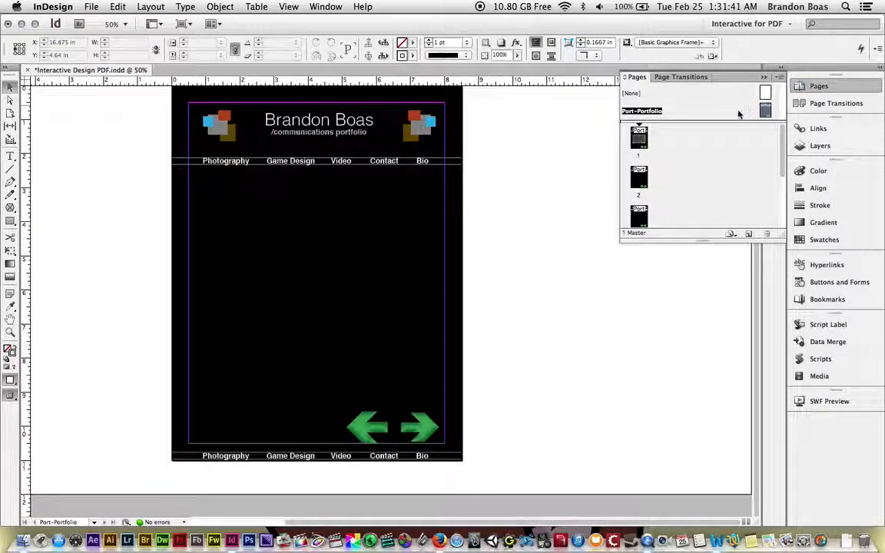
{"action": "left_click_drag", "start_coordinate": [640, 146], "coordinate": [639, 145]}
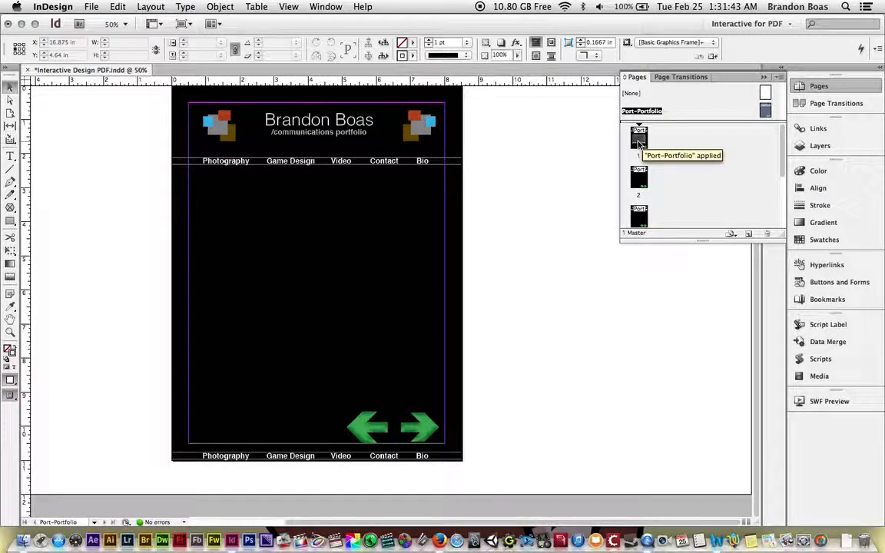
{"action": "double_click", "coordinate": [639, 142]}
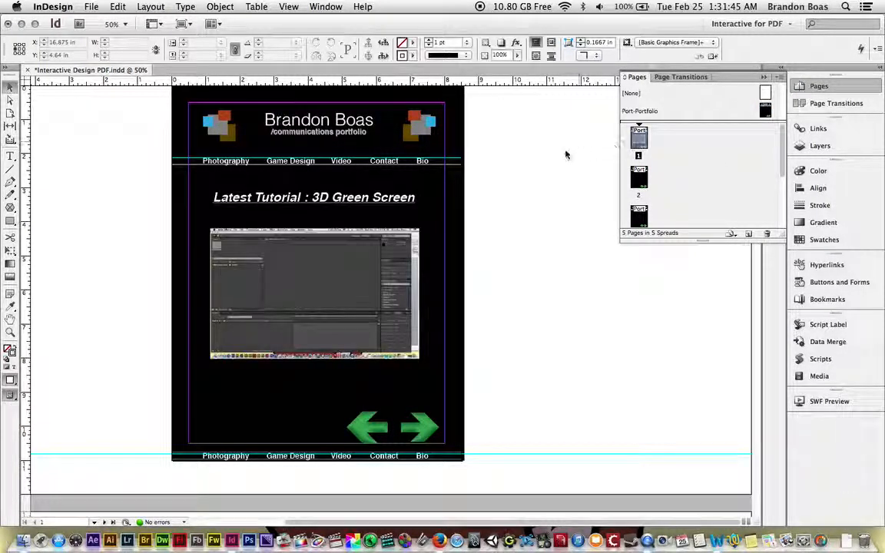
{"action": "scroll", "coordinate": [499, 162], "scroll_direction": "down", "scroll_amount": 3}
{"action": "scroll", "coordinate": [500, 161], "scroll_direction": "down", "scroll_amount": 5}
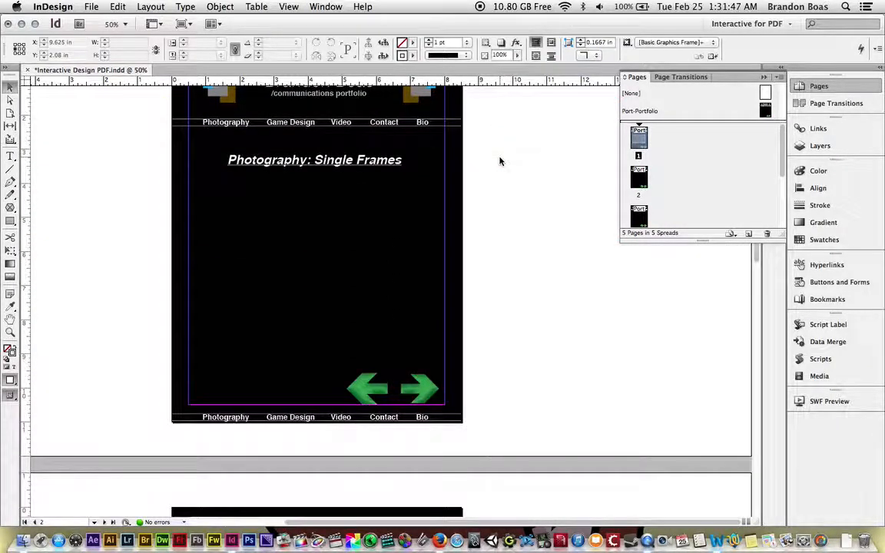
{"action": "scroll", "coordinate": [499, 161], "scroll_direction": "down", "scroll_amount": 3}
{"action": "scroll", "coordinate": [499, 162], "scroll_direction": "down", "scroll_amount": 3}
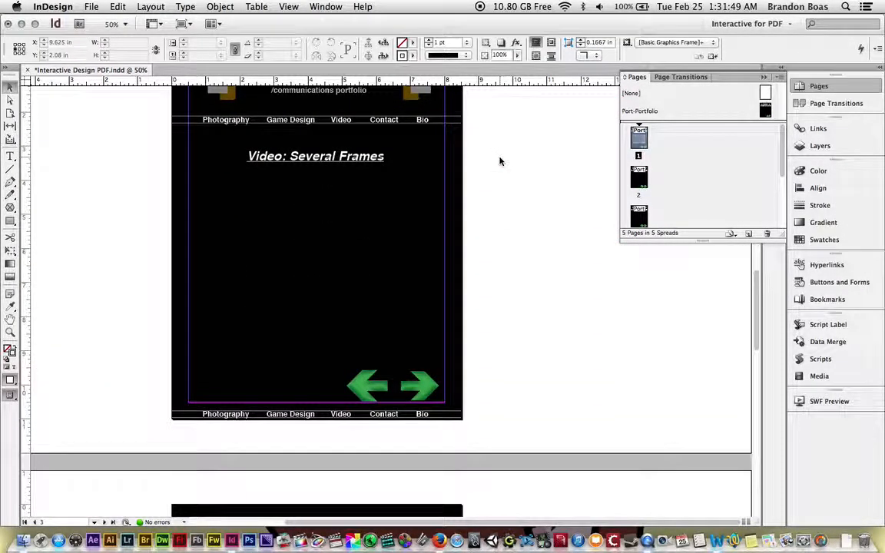
{"action": "scroll", "coordinate": [500, 161], "scroll_direction": "down", "scroll_amount": 8}
{"action": "scroll", "coordinate": [499, 161], "scroll_direction": "down", "scroll_amount": 5}
{"action": "scroll", "coordinate": [500, 161], "scroll_direction": "up", "scroll_amount": 6}
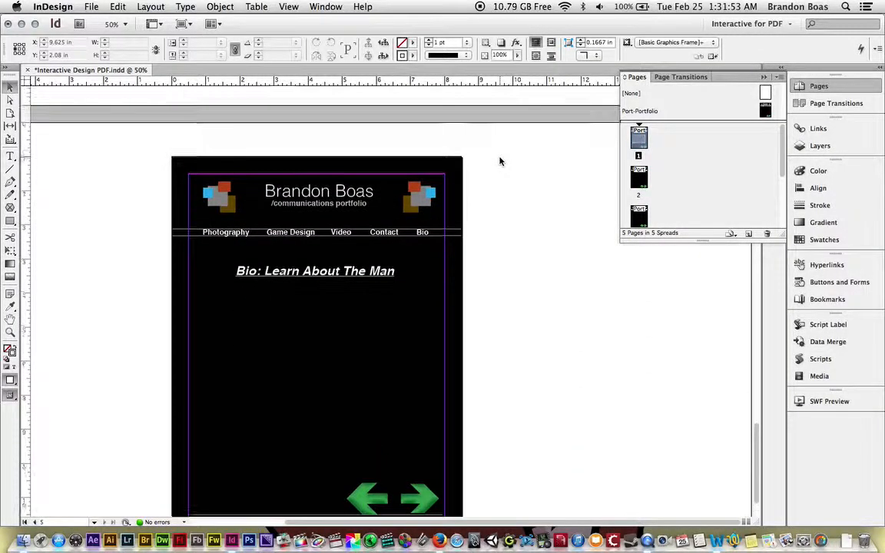
{"action": "scroll", "coordinate": [499, 162], "scroll_direction": "down", "scroll_amount": 4}
{"action": "scroll", "coordinate": [499, 161], "scroll_direction": "up", "scroll_amount": 4}
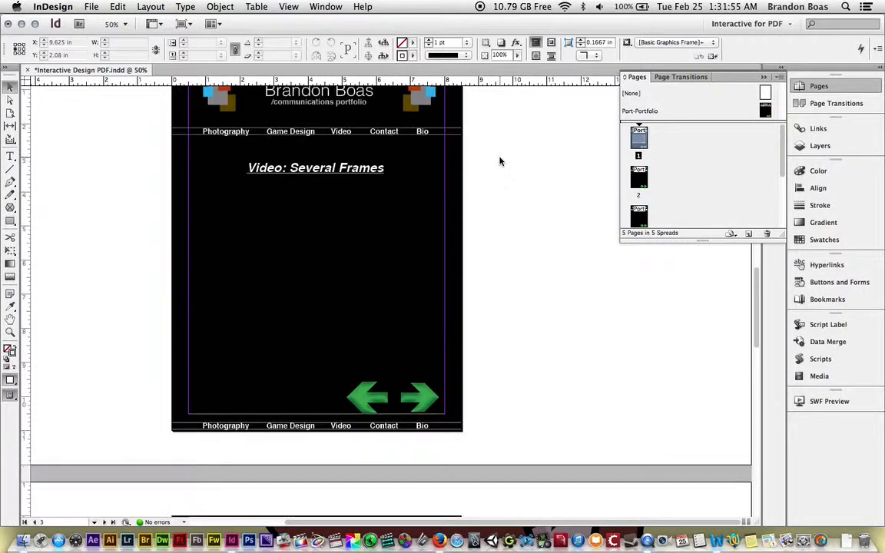
{"action": "scroll", "coordinate": [500, 161], "scroll_direction": "up", "scroll_amount": 6}
{"action": "scroll", "coordinate": [499, 162], "scroll_direction": "up", "scroll_amount": 6}
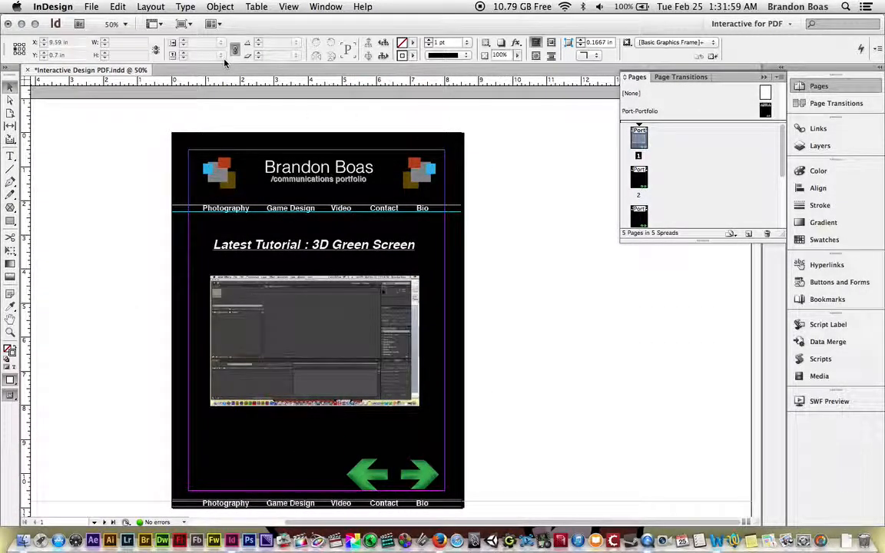
Export all pages of the document to the Desktop as an interactive PDF named Test, output as Pages instead of Spreads
{"action": "left_click", "coordinate": [91, 6]}
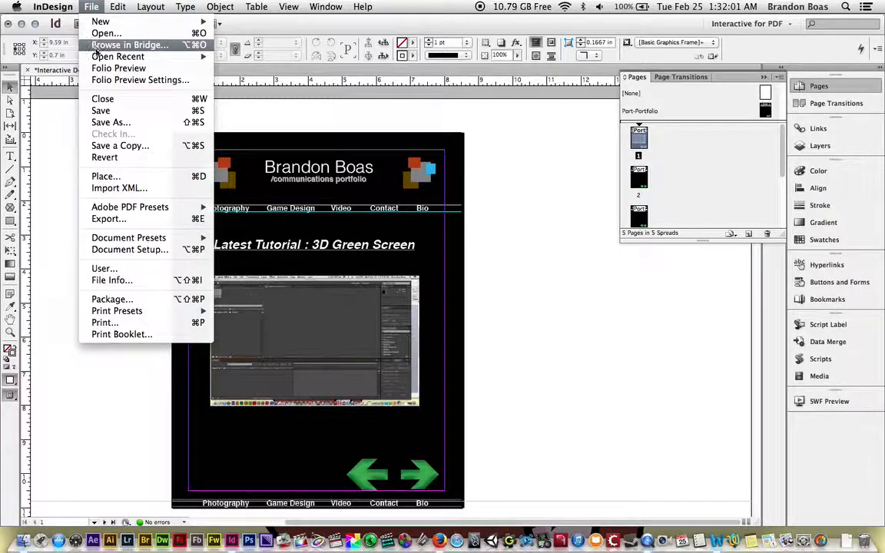
{"action": "left_click", "coordinate": [107, 219]}
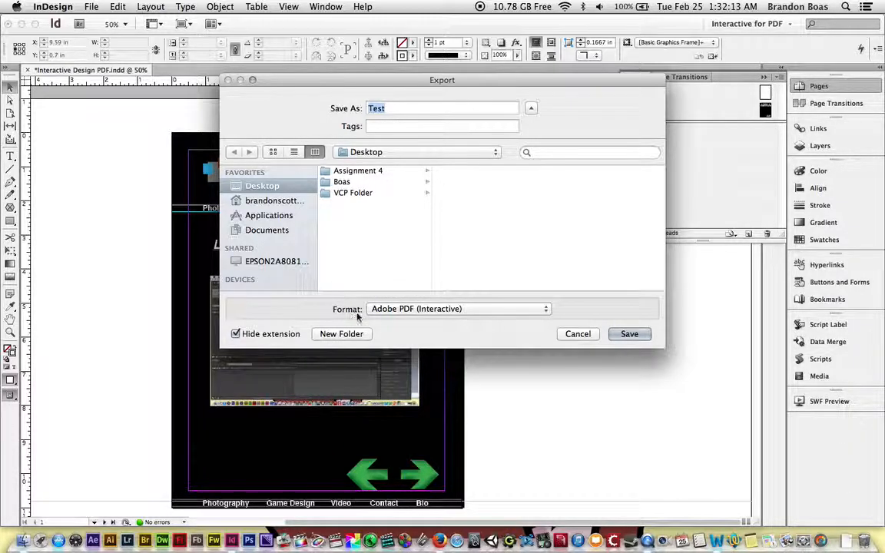
{"action": "left_click", "coordinate": [628, 335]}
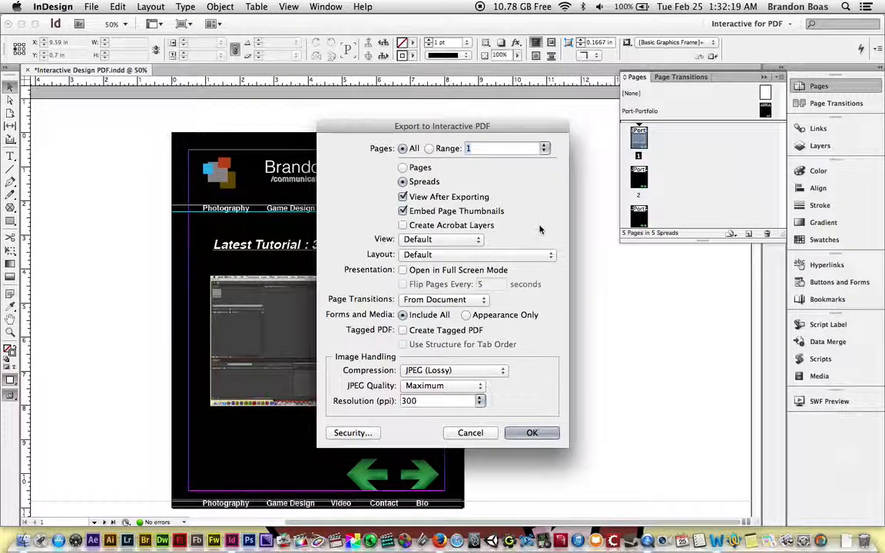
{"action": "left_click", "coordinate": [402, 168]}
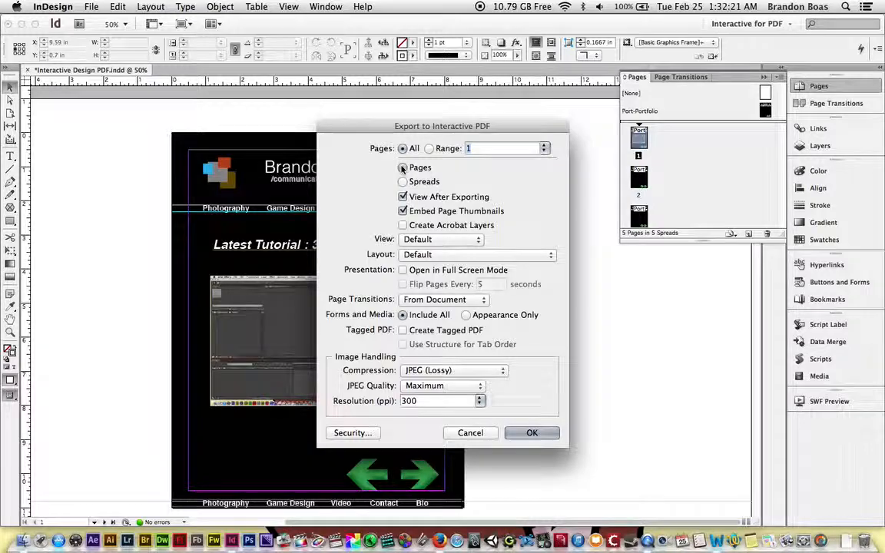
{"action": "left_click", "coordinate": [530, 433]}
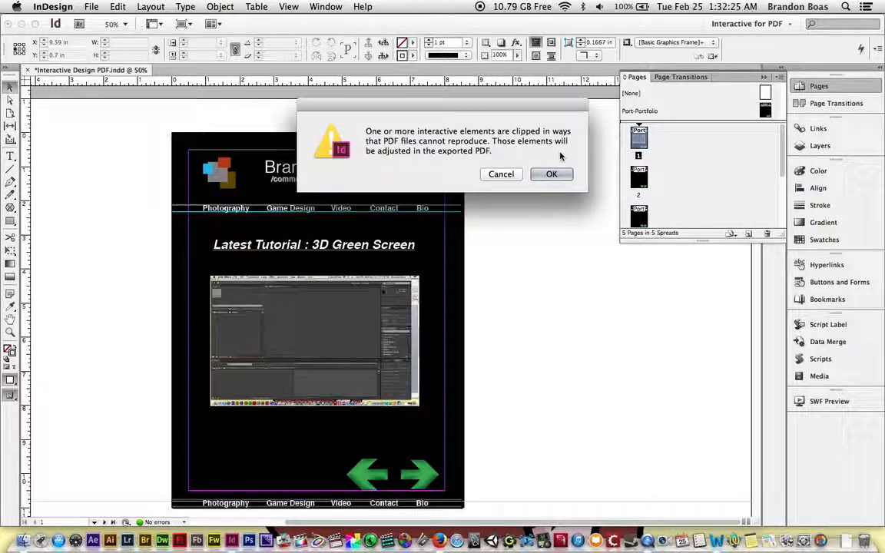
{"action": "left_click", "coordinate": [551, 174]}
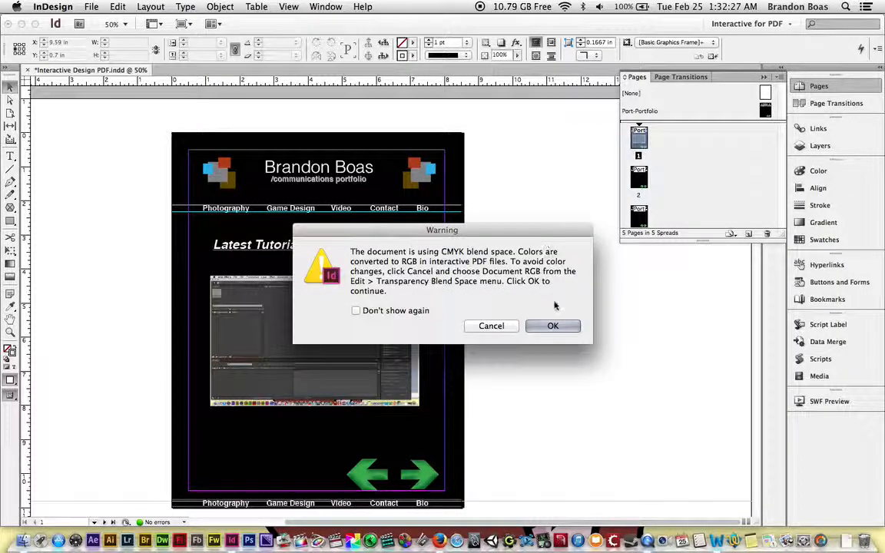
{"action": "left_click", "coordinate": [553, 326]}
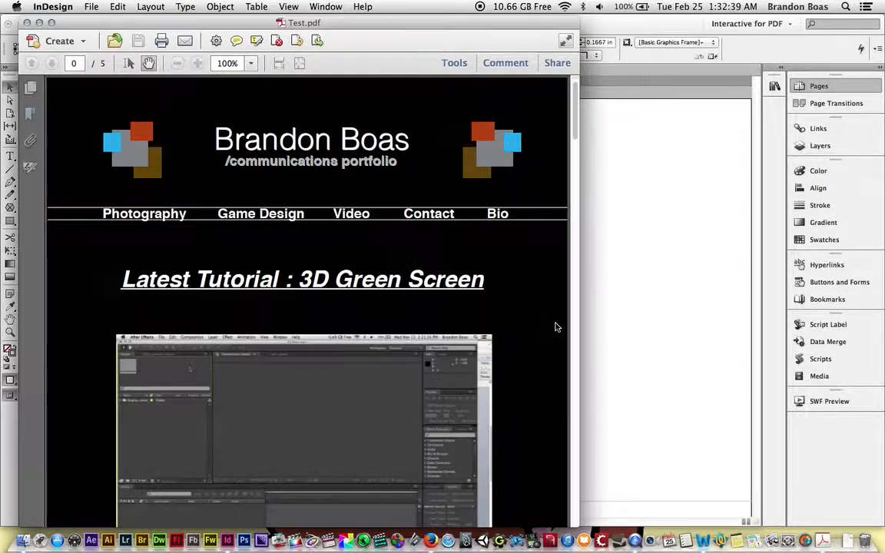
View the exported PDF at 50% and test the next page arrow by paging forward to the Bio page
{"action": "left_click", "coordinate": [250, 63]}
{"action": "left_click", "coordinate": [279, 115]}
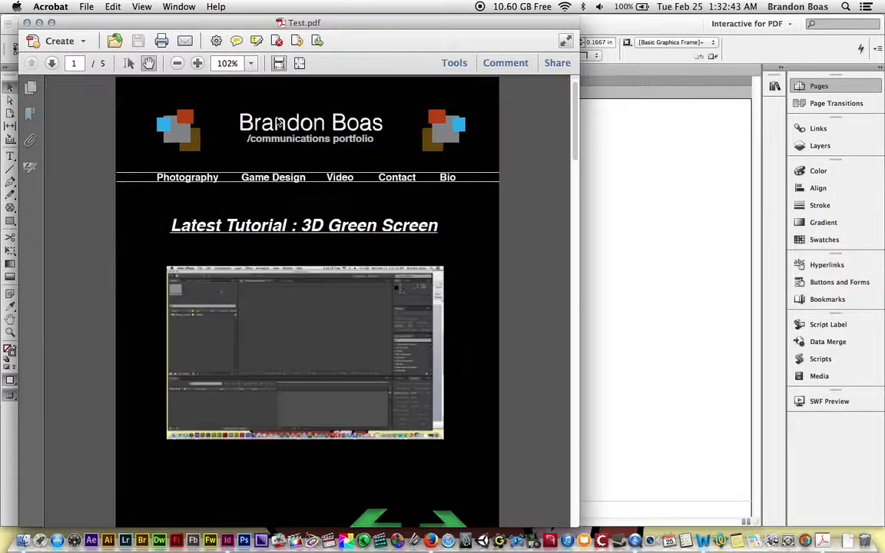
{"action": "left_click", "coordinate": [249, 65]}
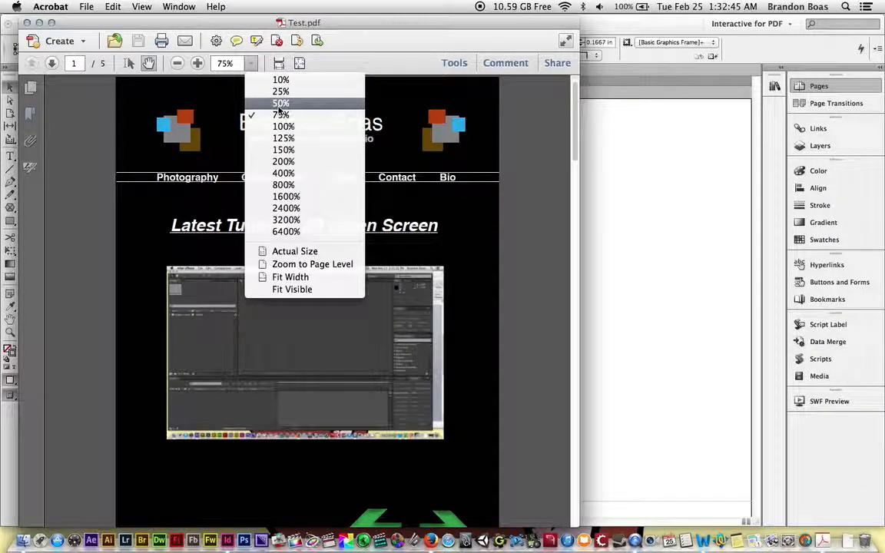
{"action": "left_click", "coordinate": [281, 103]}
{"action": "left_click", "coordinate": [401, 380]}
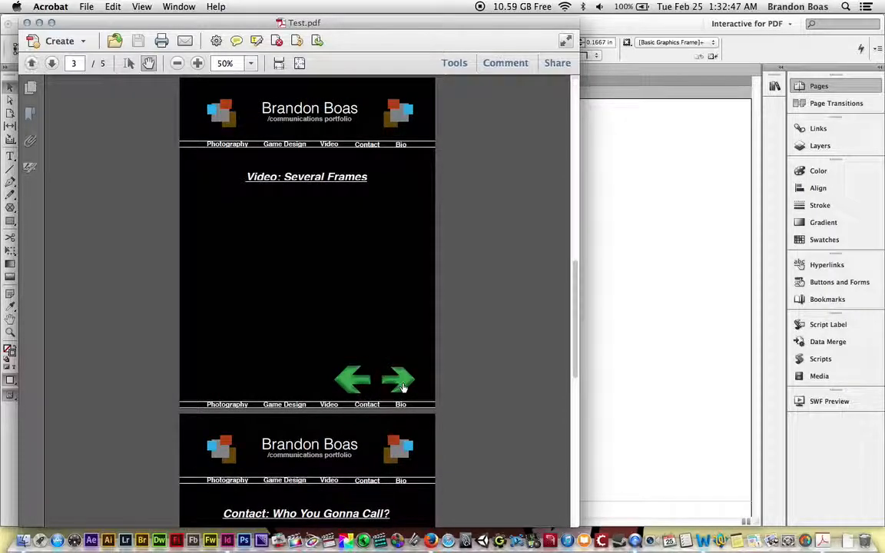
{"action": "left_click", "coordinate": [401, 385]}
{"action": "left_click", "coordinate": [402, 382]}
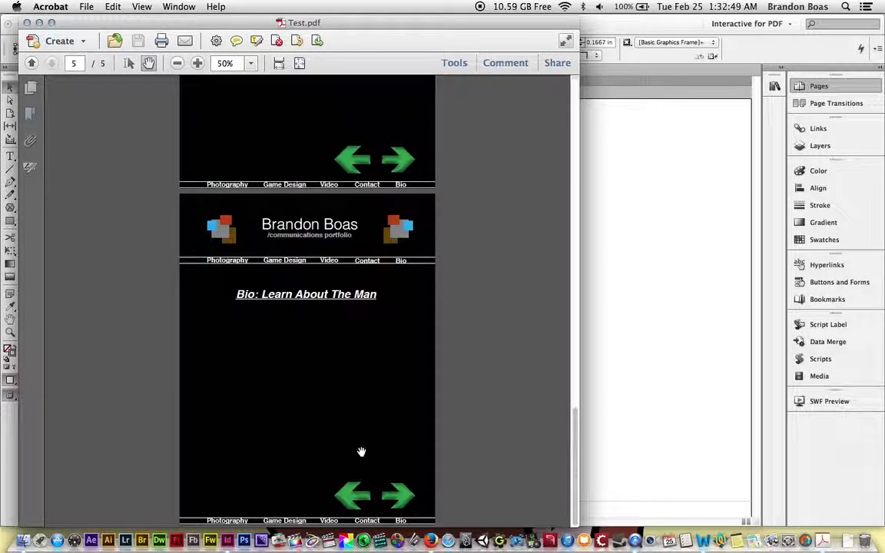
Test the previous page arrow in the PDF by paging back from the Bio page to page 1
{"action": "left_click", "coordinate": [347, 499]}
{"action": "left_click", "coordinate": [350, 379]}
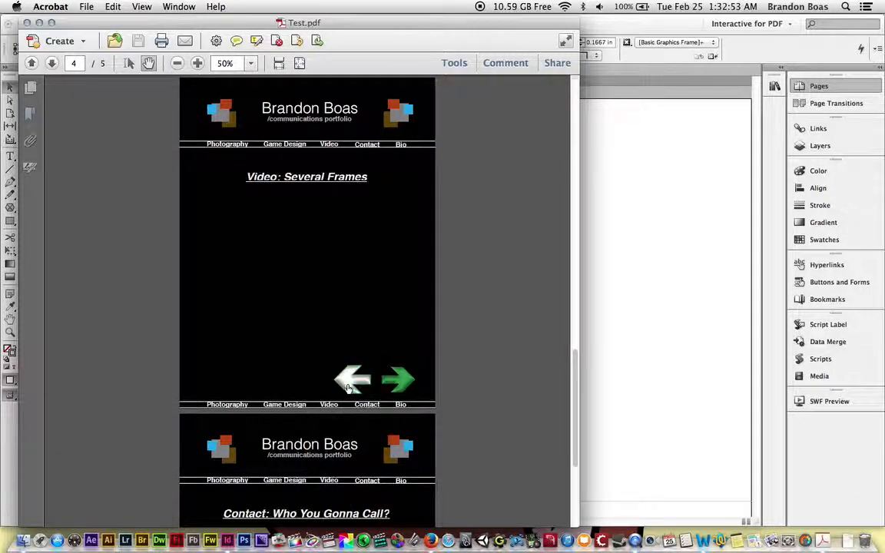
{"action": "left_click", "coordinate": [349, 382]}
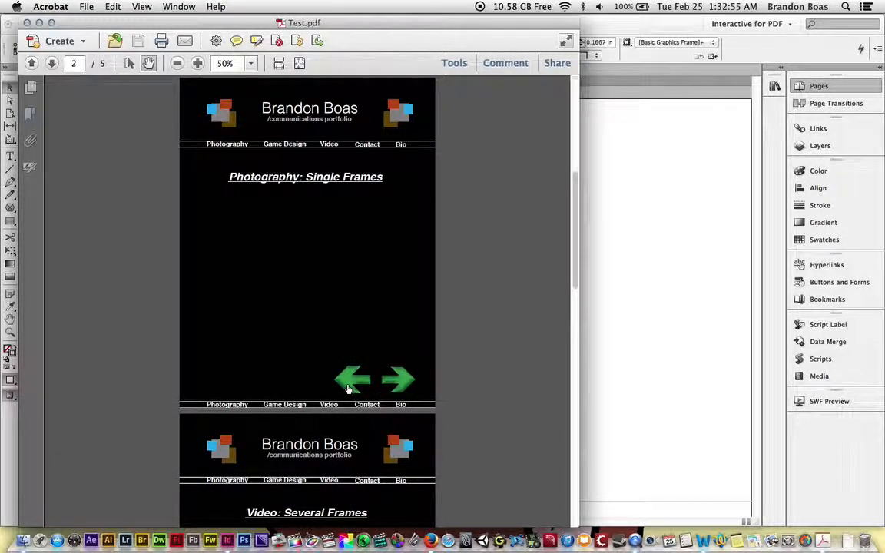
{"action": "left_click", "coordinate": [347, 382]}
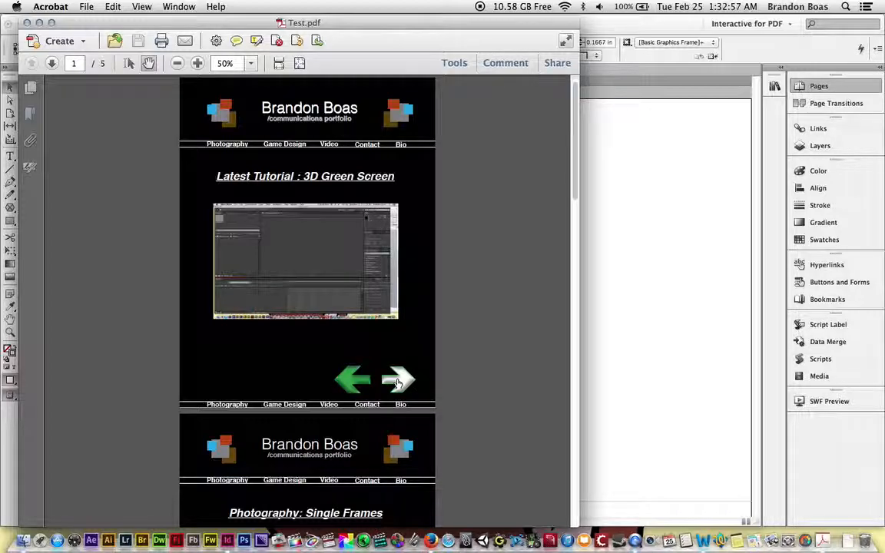
Retest both arrows from page 1 and page forward to the last page, and close the PDF and Acrobat's start window
{"action": "left_click", "coordinate": [398, 384]}
{"action": "left_click", "coordinate": [398, 383]}
{"action": "left_click", "coordinate": [356, 381]}
{"action": "left_click", "coordinate": [356, 381]}
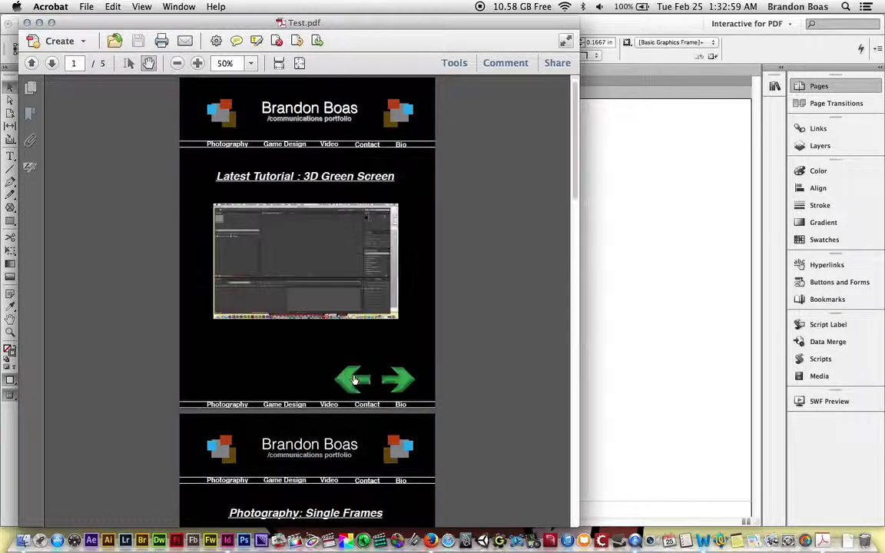
{"action": "left_click", "coordinate": [397, 383]}
{"action": "left_click", "coordinate": [397, 382]}
{"action": "left_click", "coordinate": [396, 378]}
{"action": "left_click", "coordinate": [396, 378]}
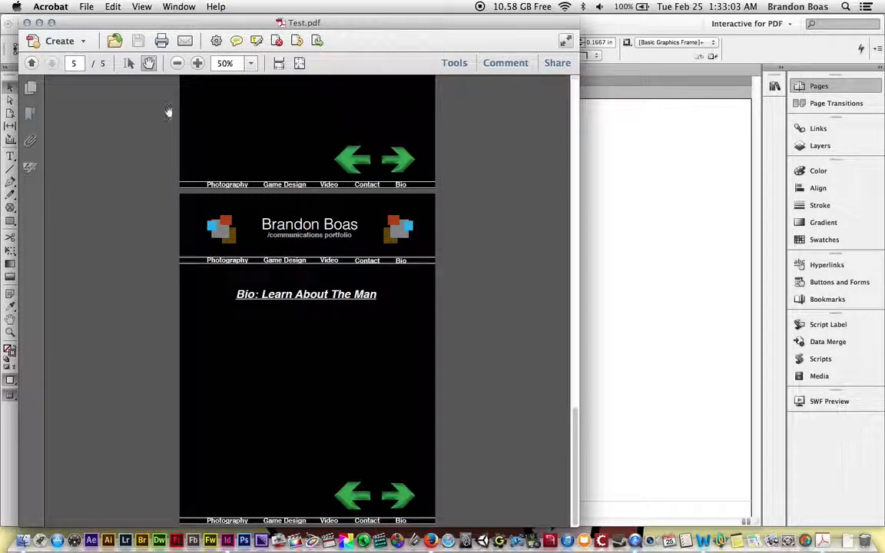
{"action": "left_click", "coordinate": [26, 22]}
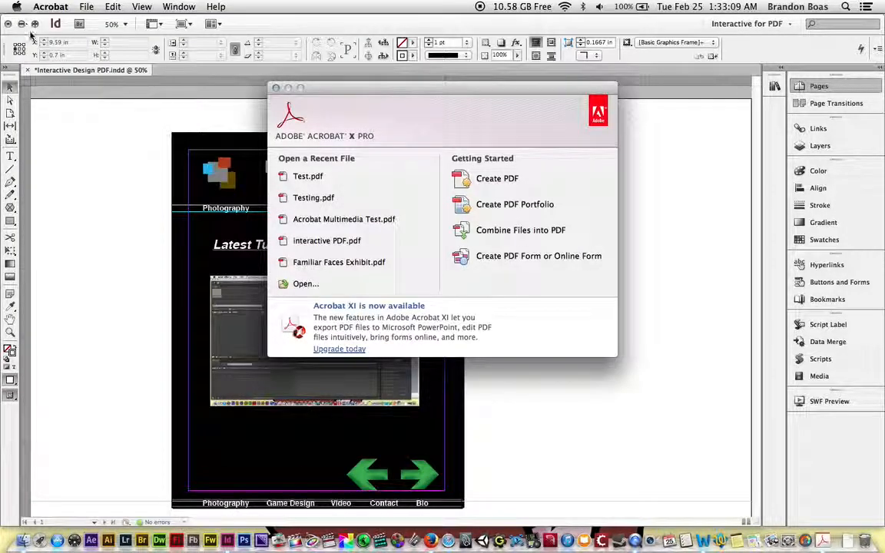
{"action": "left_click", "coordinate": [279, 89]}
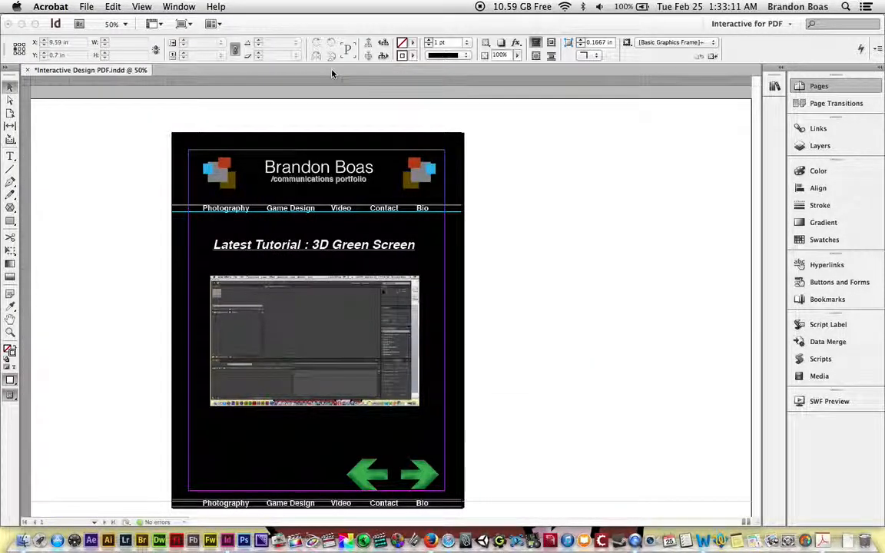